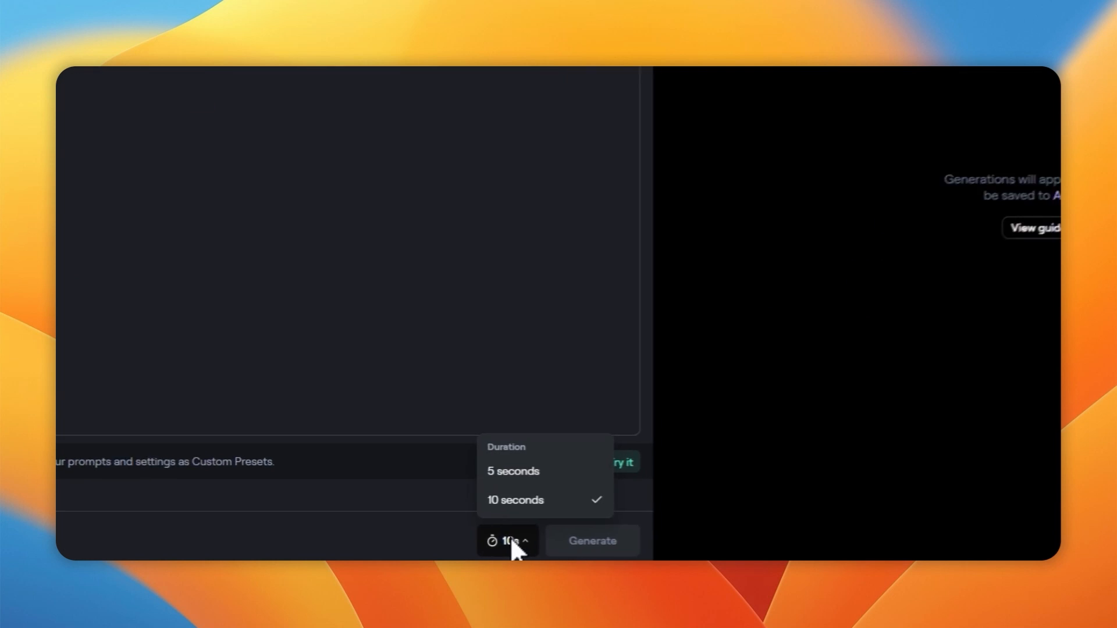
Step: Try both clip duration options and leave the video generation set to 5 seconds
left_click(476, 503)
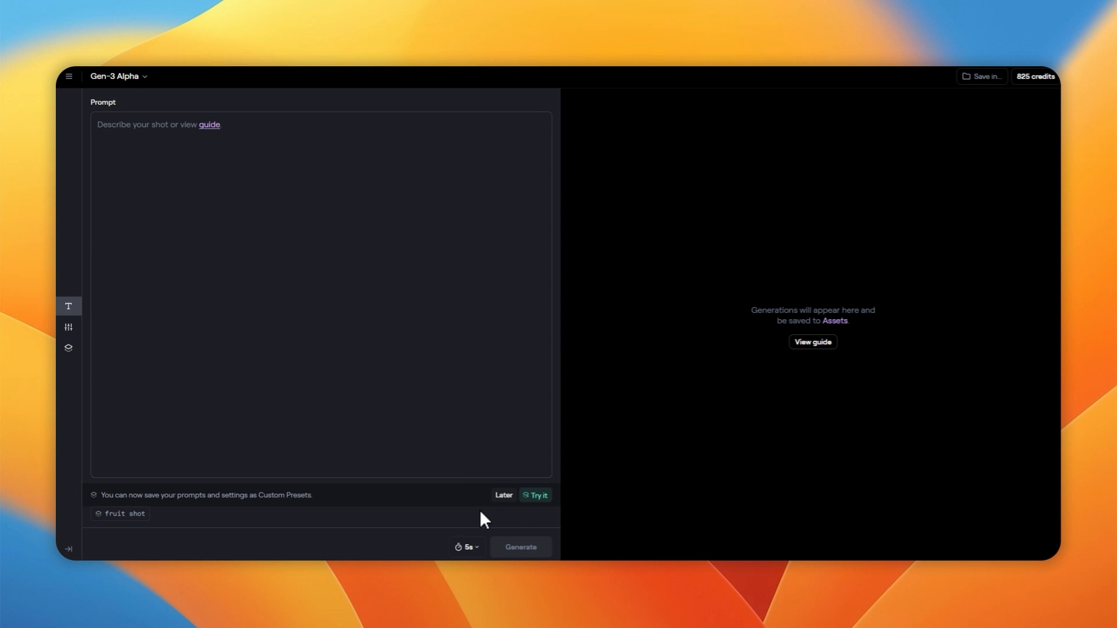
left_click(468, 547)
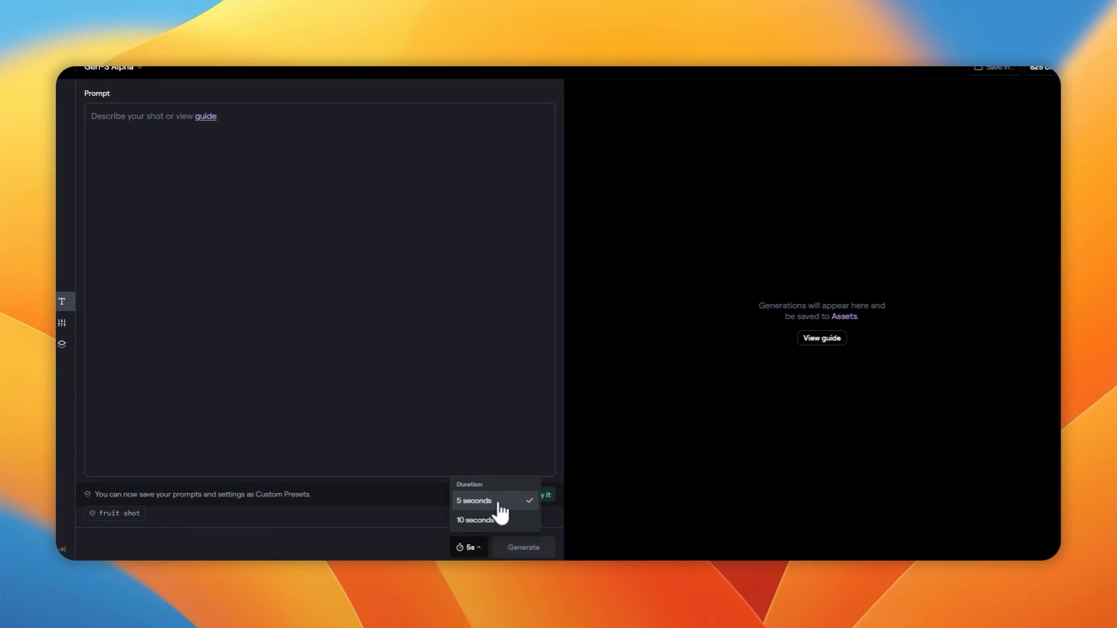
left_click(489, 520)
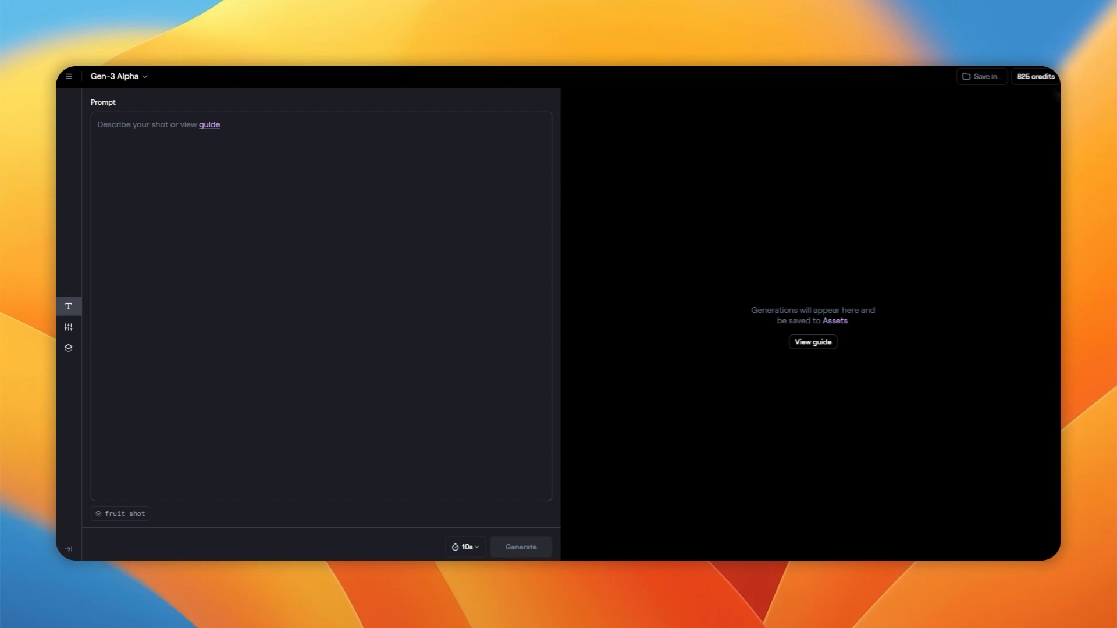
left_click(465, 547)
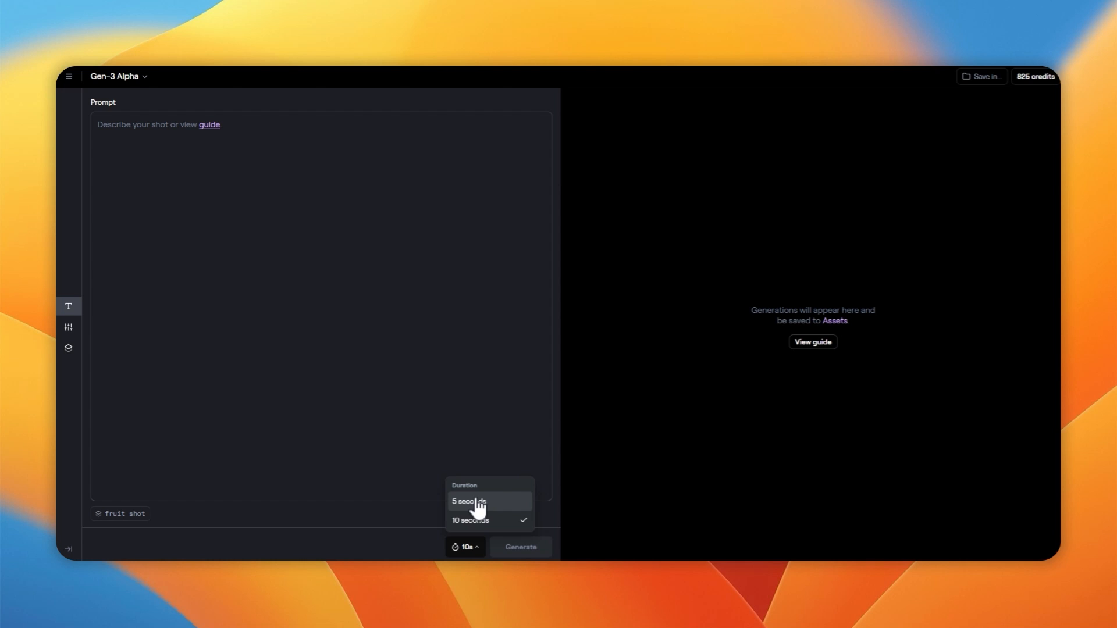
left_click(472, 501)
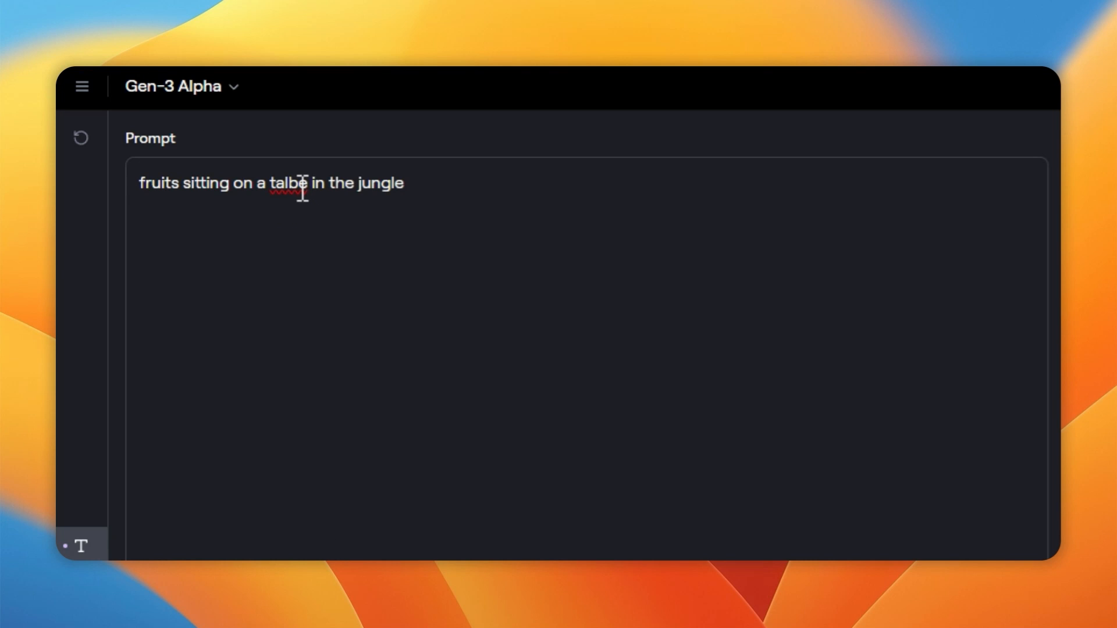
Step: Correct the misspelled word in the prompt to "fruits sitting on a table in the jungle" and generate the video
right_click(302, 187)
left_click(356, 220)
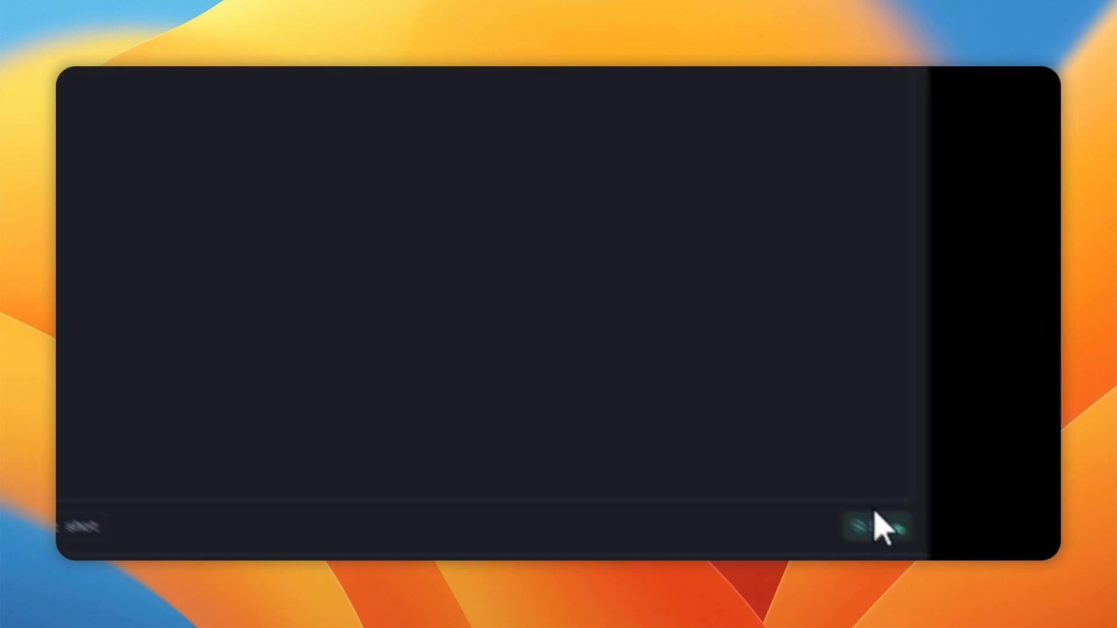
left_click(757, 542)
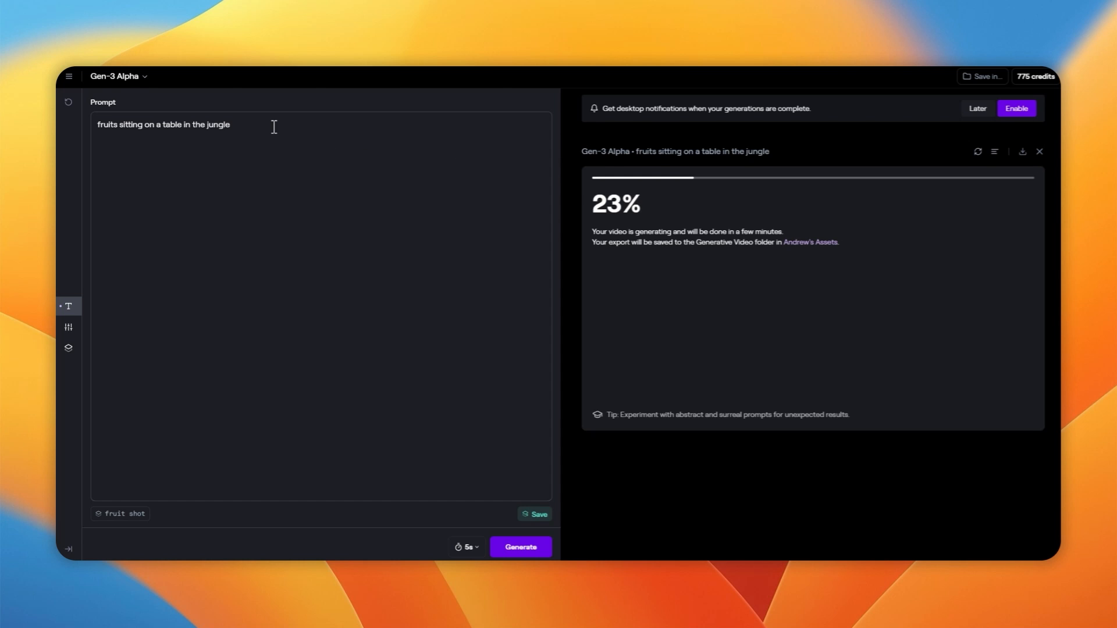
Step: Replace the prompt with the detailed "Establishing wide shot: Various fruits sitting on a table in the jungle..." description and generate a second video
key("super+a")
type("Establishing wide shot: Various fruits sitting on a table in the jungle. The camera captures the vibrant green foliage and exotic flora surrounding the table. Diffused lighting filters through the jungle canopy, casting a soft, natural glow on the fruits. The scene feels alive with the sounds of nature in the background, emphasizing the lush and abundant environment.")
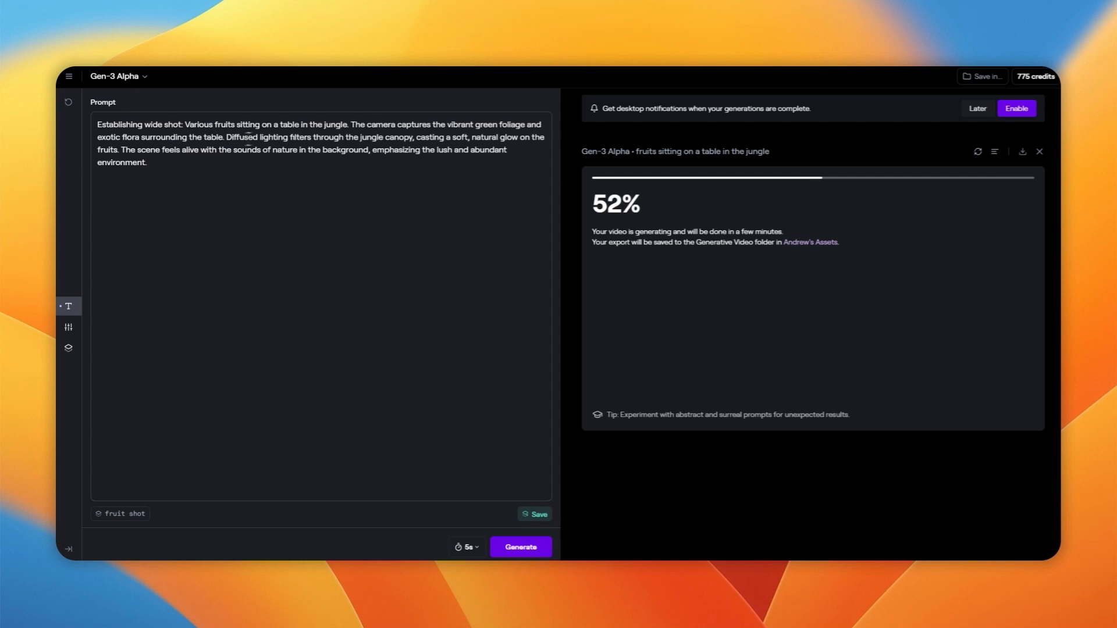
left_click(528, 548)
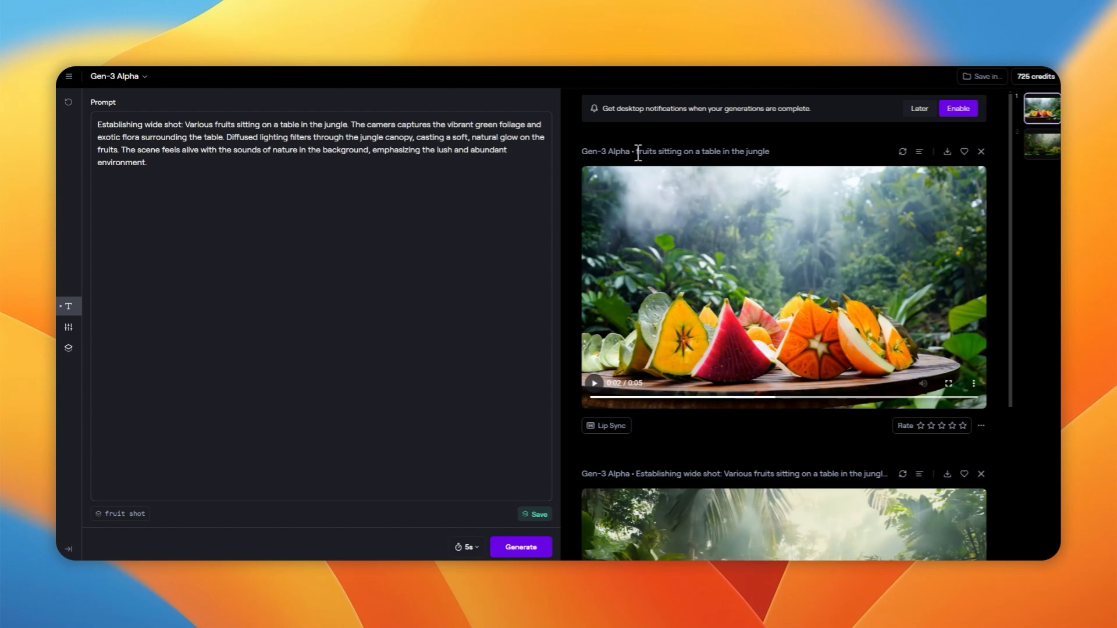
Step: Compare the videos from the short and detailed prompts, and play a result in full screen
left_click_drag(638, 153, 769, 154)
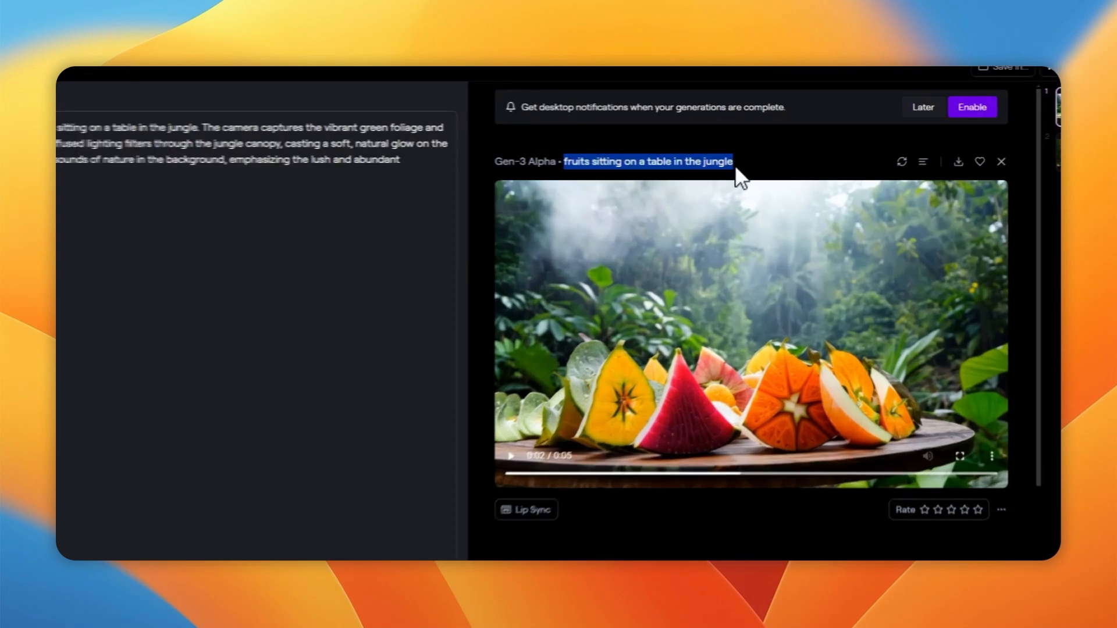
left_click(732, 164)
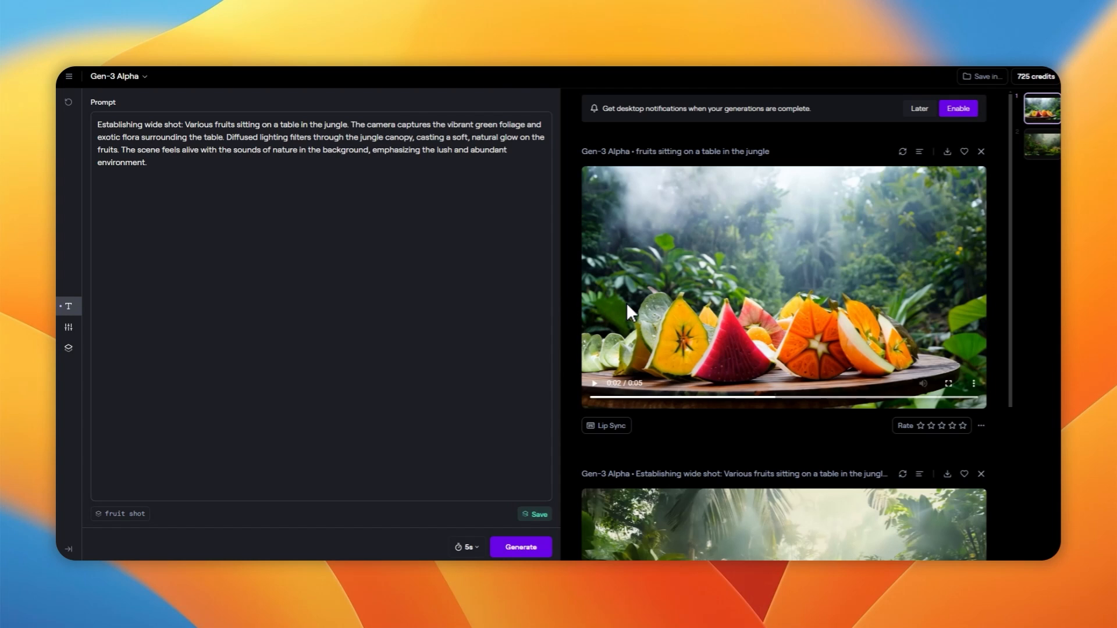
scroll(708, 330, "down", 1)
scroll(708, 331, "up", 1)
scroll(721, 319, "down", 1)
scroll(722, 319, "up", 1)
left_click(949, 383)
left_click(81, 557)
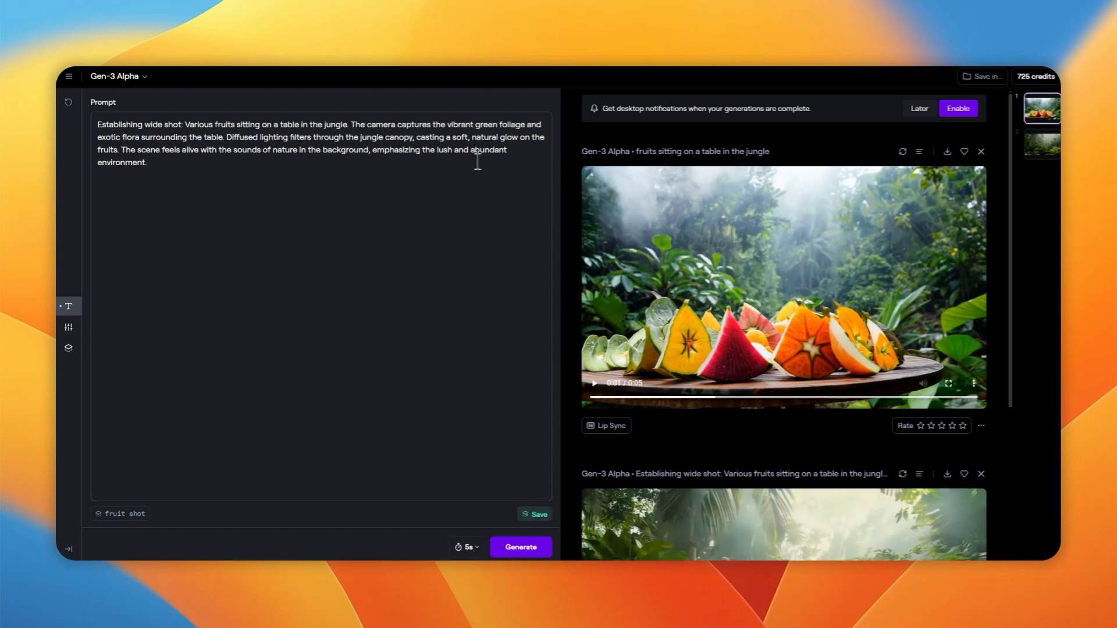
Step: Reuse the first video's short prompt and inspect the full prompt and settings of the establishing wide shot video
left_click(902, 153)
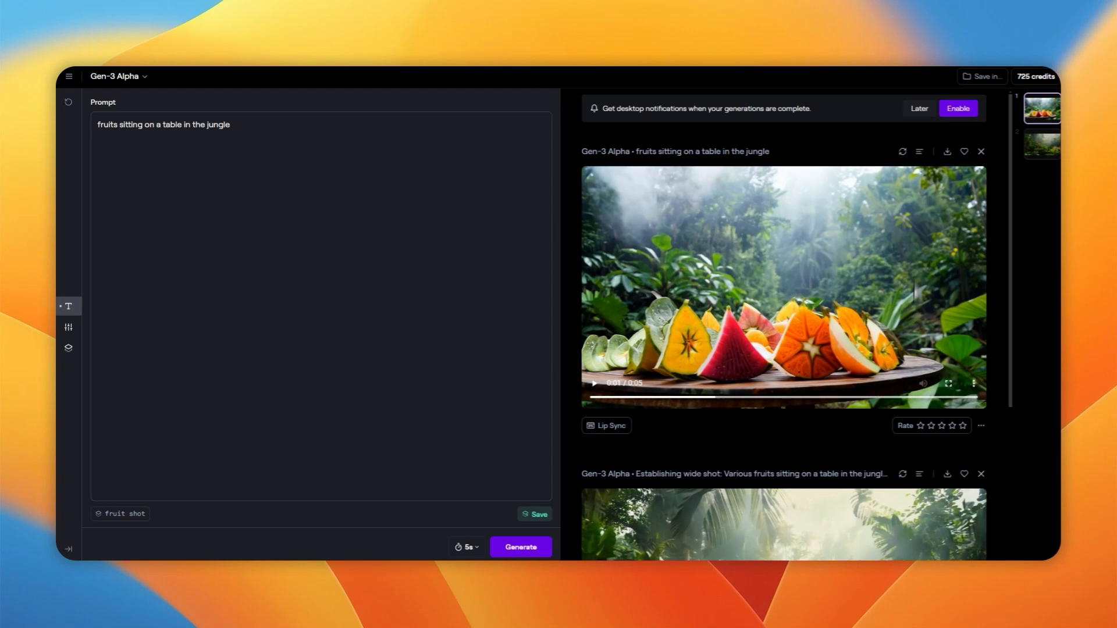
scroll(890, 288, "down", 3)
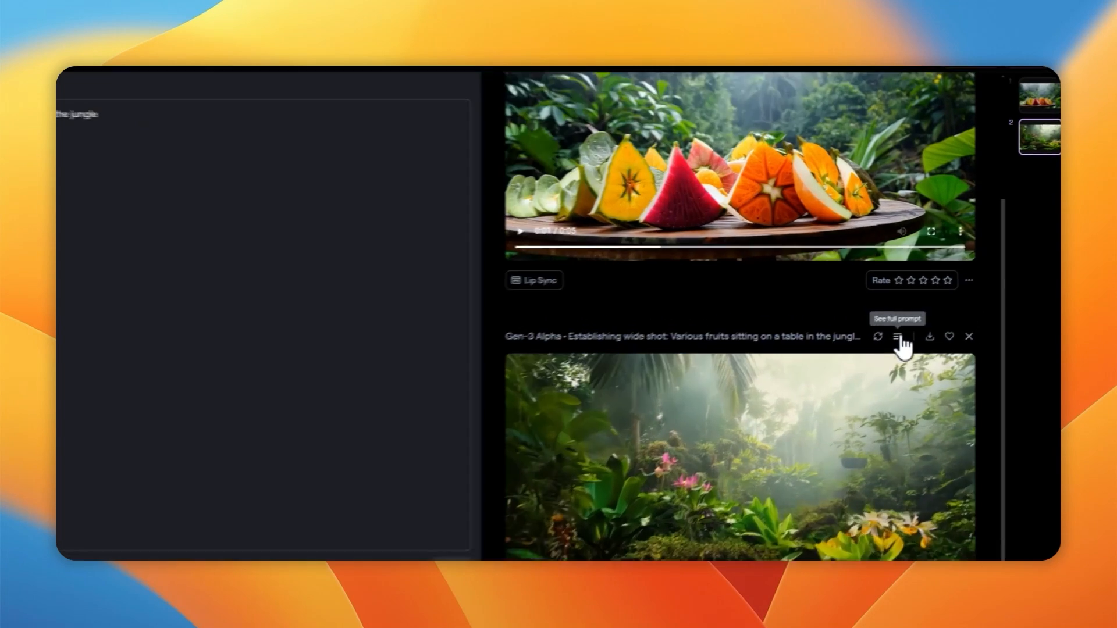
left_click(919, 316)
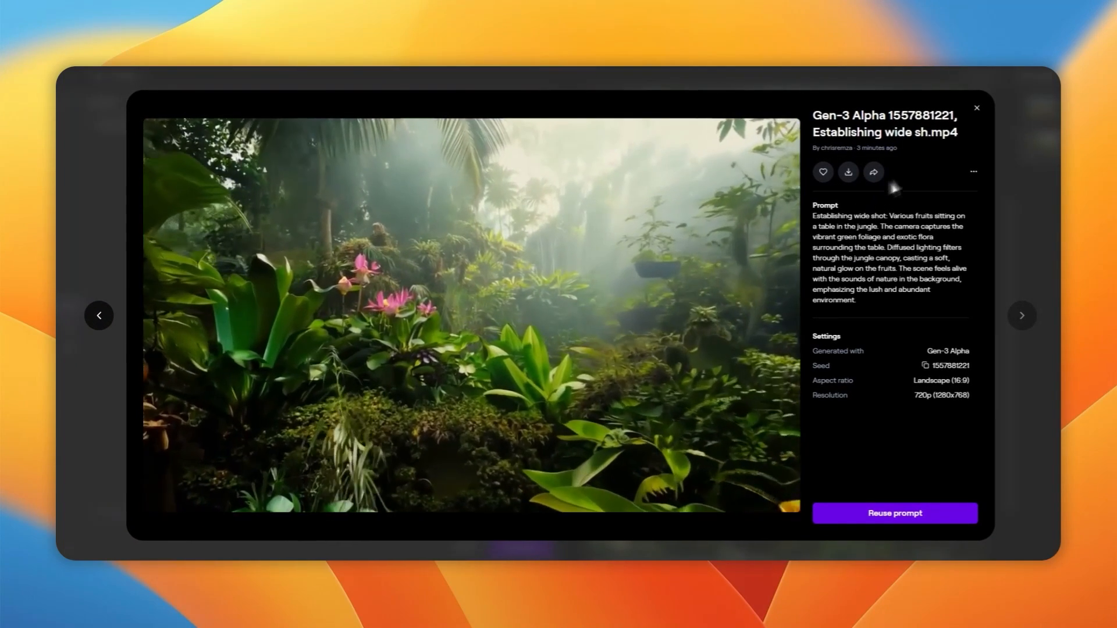
left_click(975, 111)
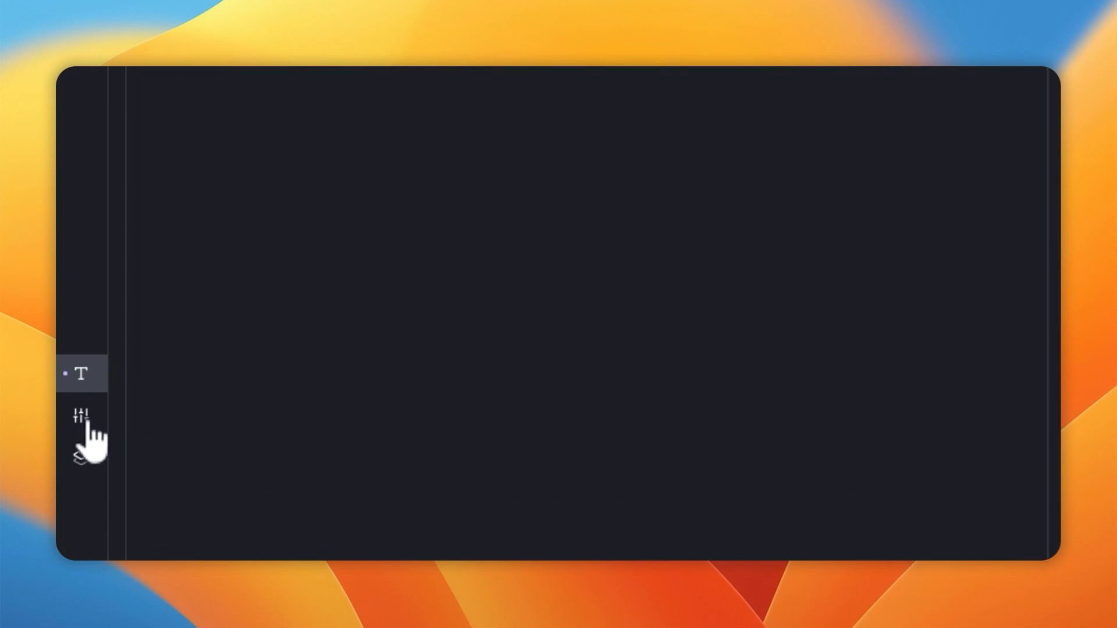
left_click(80, 416)
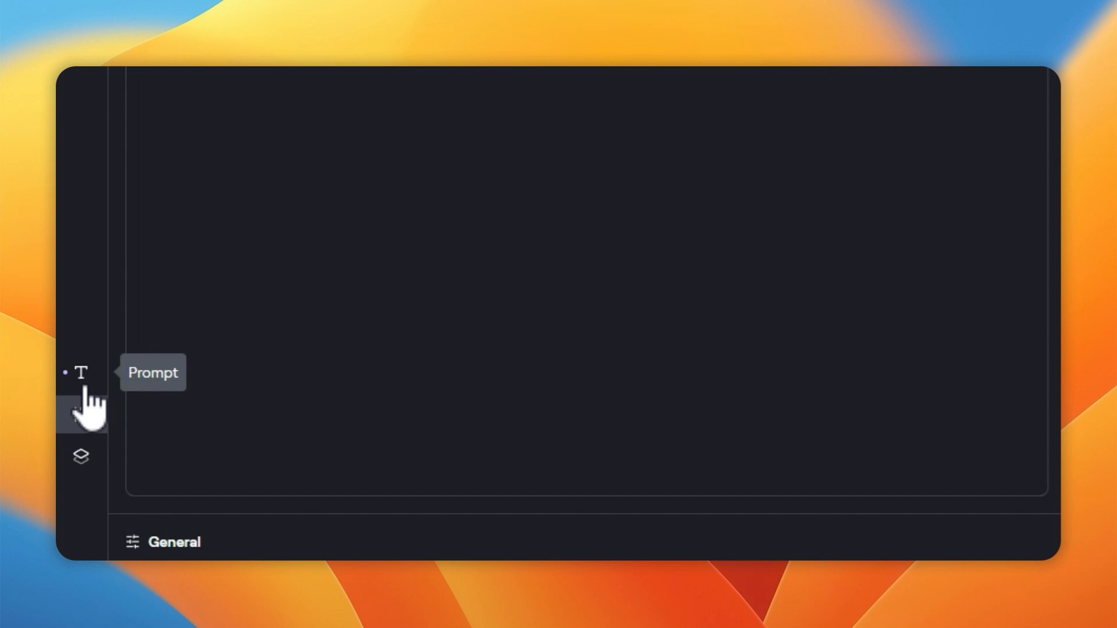
scroll(316, 334, "down", 5)
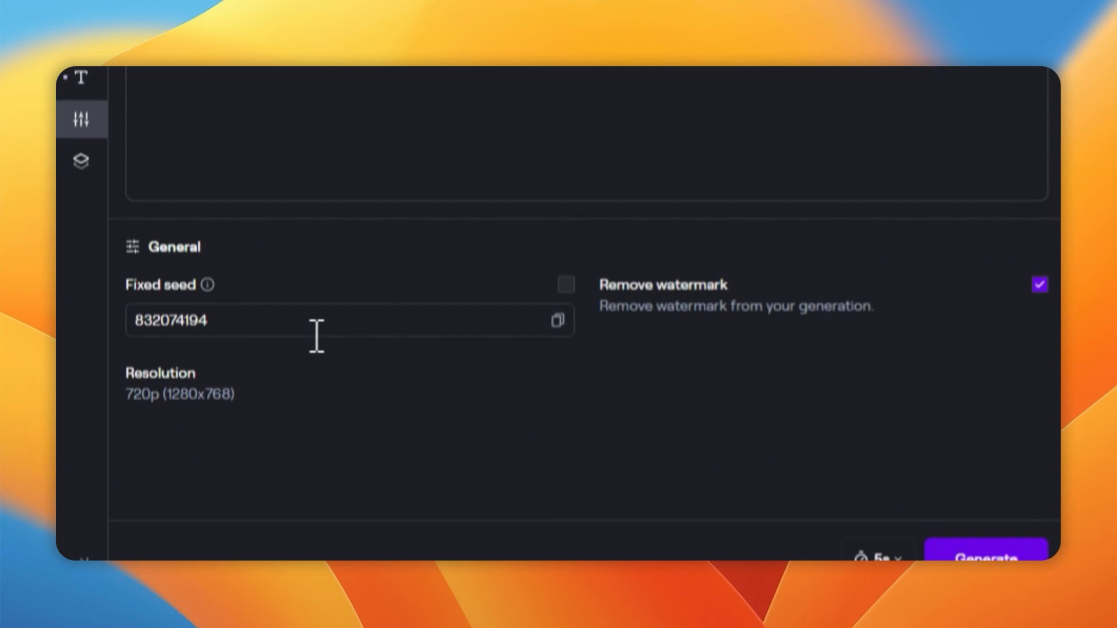
double_click(271, 299)
scroll(239, 415, "up", 2)
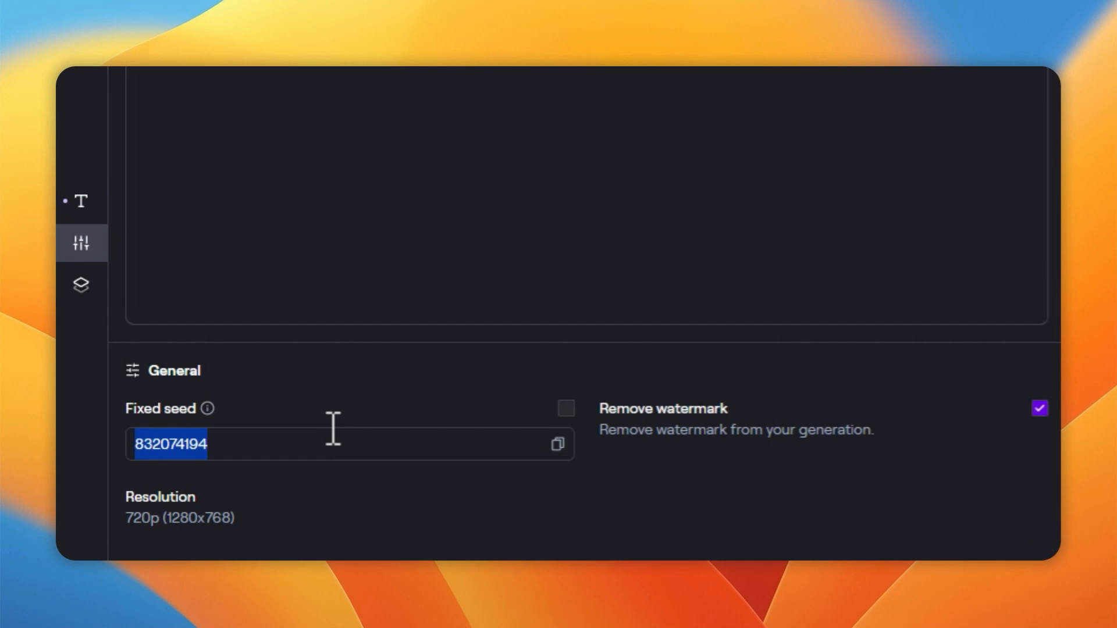
key("BackSpace")
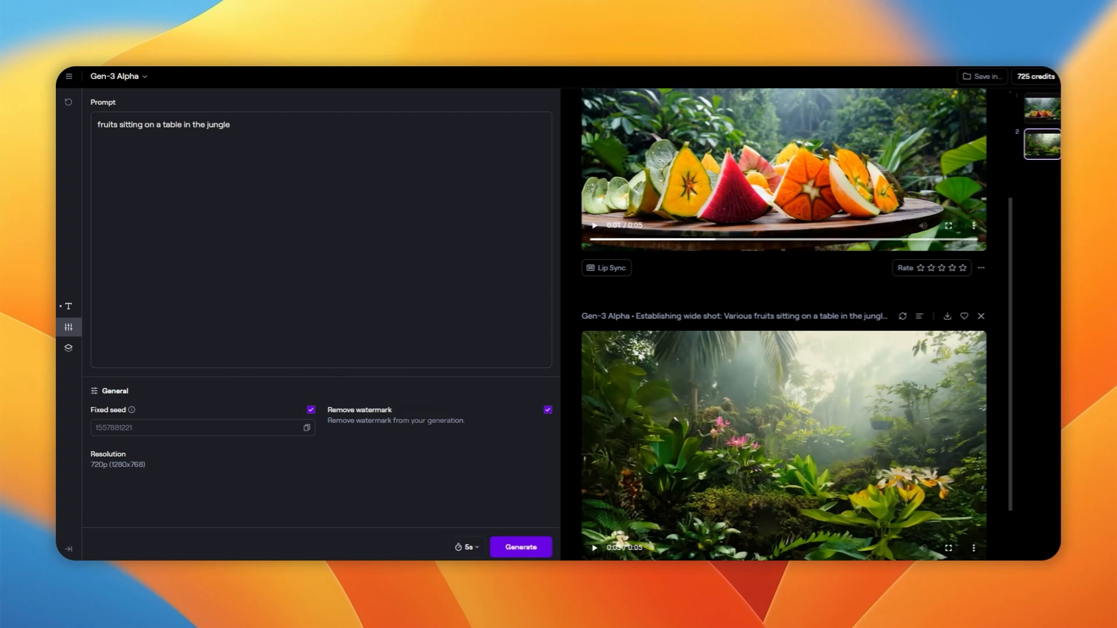
scroll(849, 457, "down", 2)
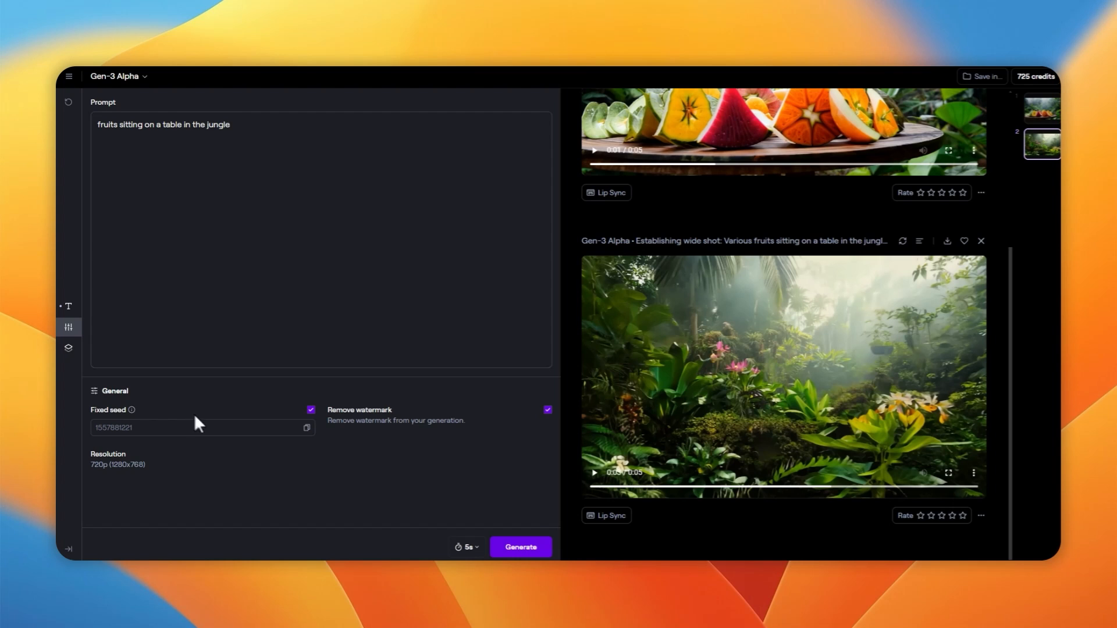
Step: Toggle the Remove watermark option off and back on
left_click(548, 410)
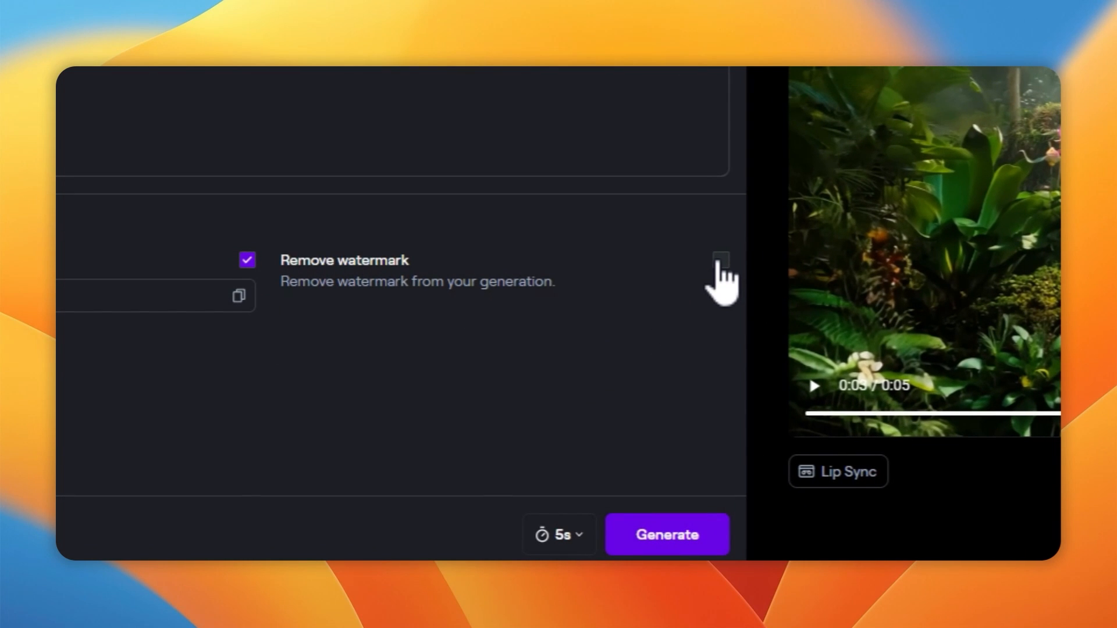
left_click(720, 260)
left_click(719, 260)
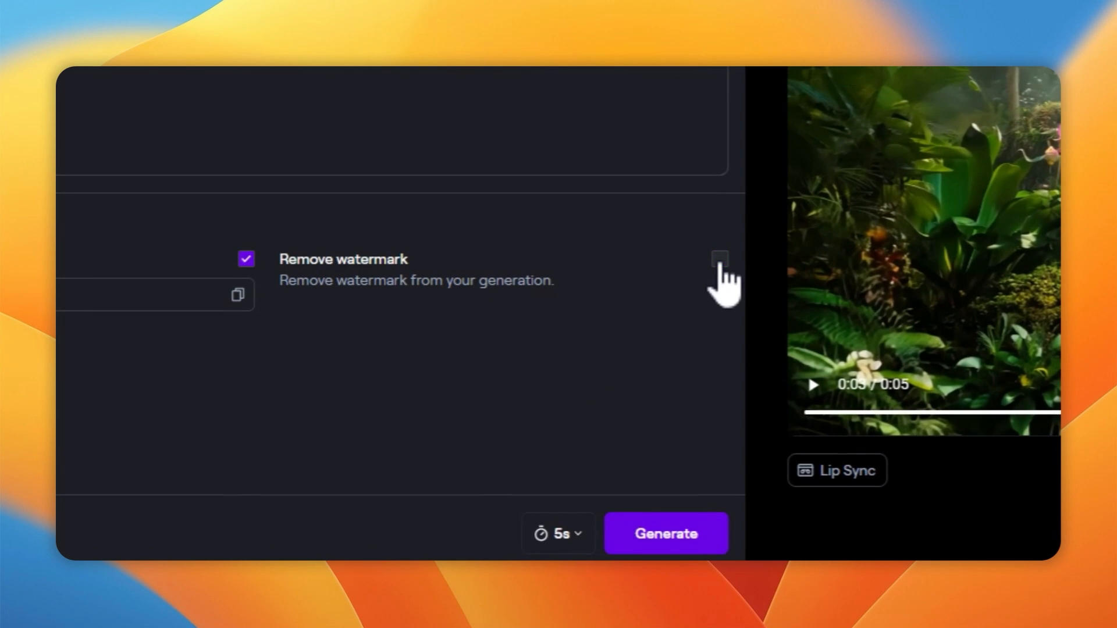
left_click(720, 260)
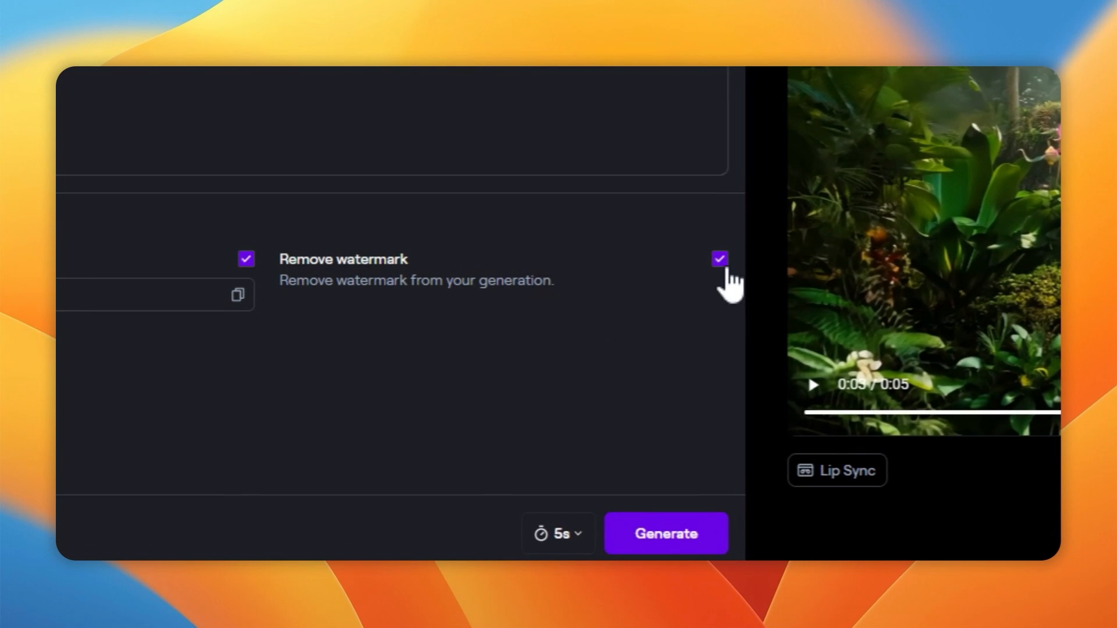
left_click(727, 268)
left_click(727, 270)
left_click(719, 263)
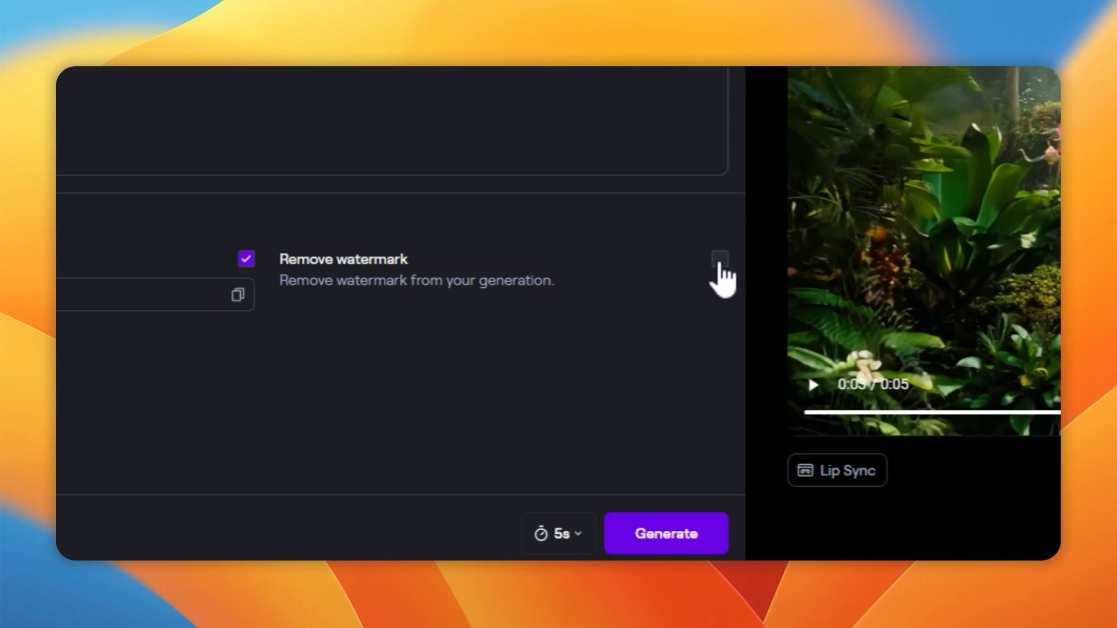
left_click(720, 262)
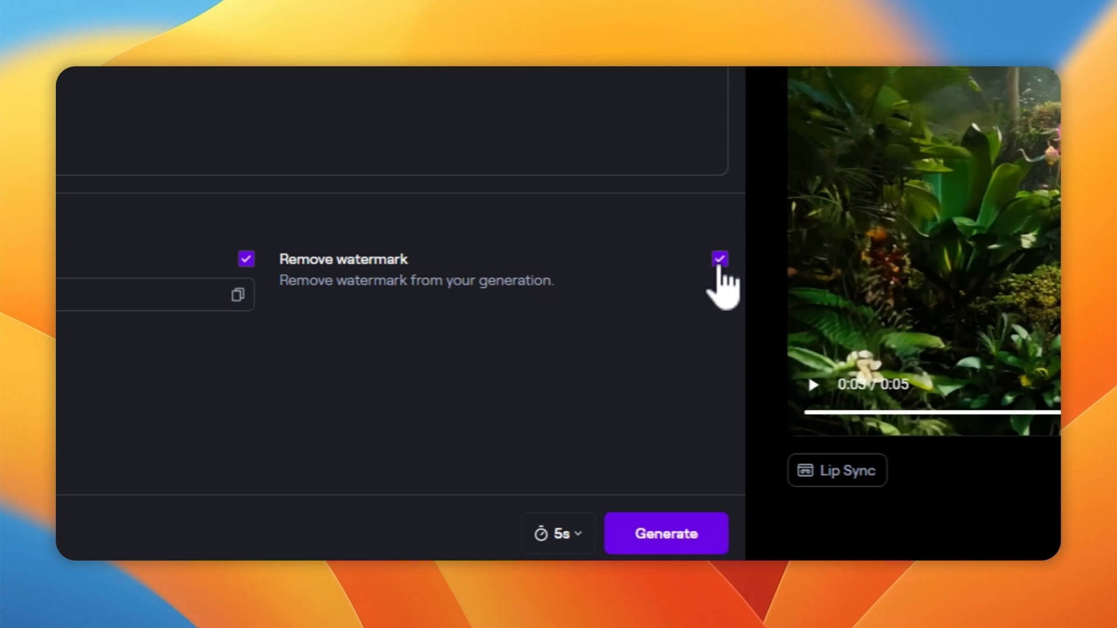
left_click(720, 265)
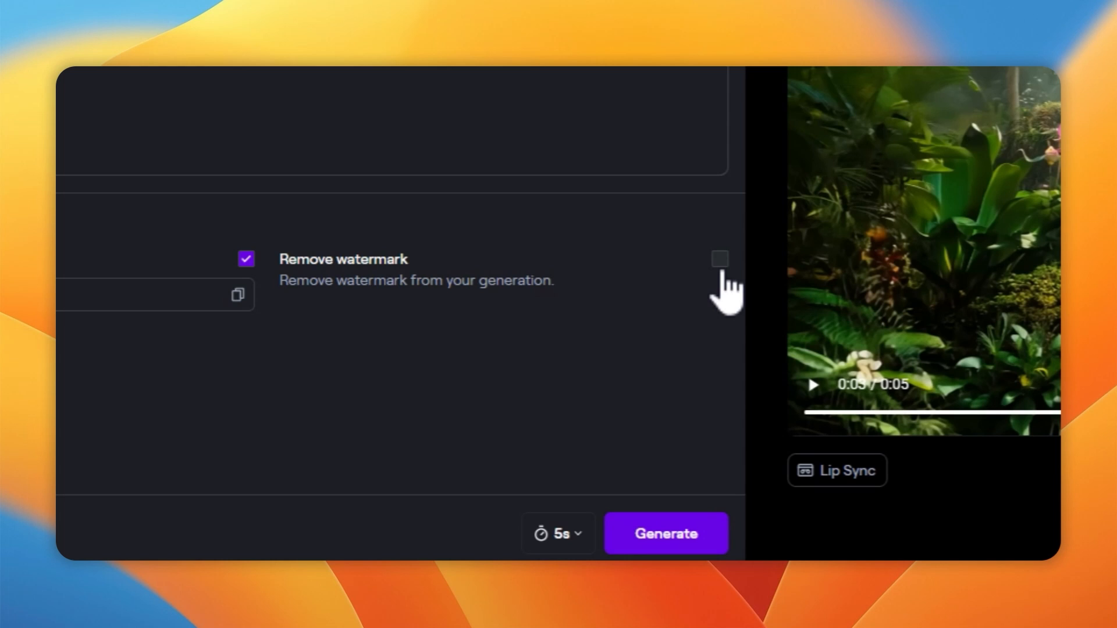
left_click(720, 266)
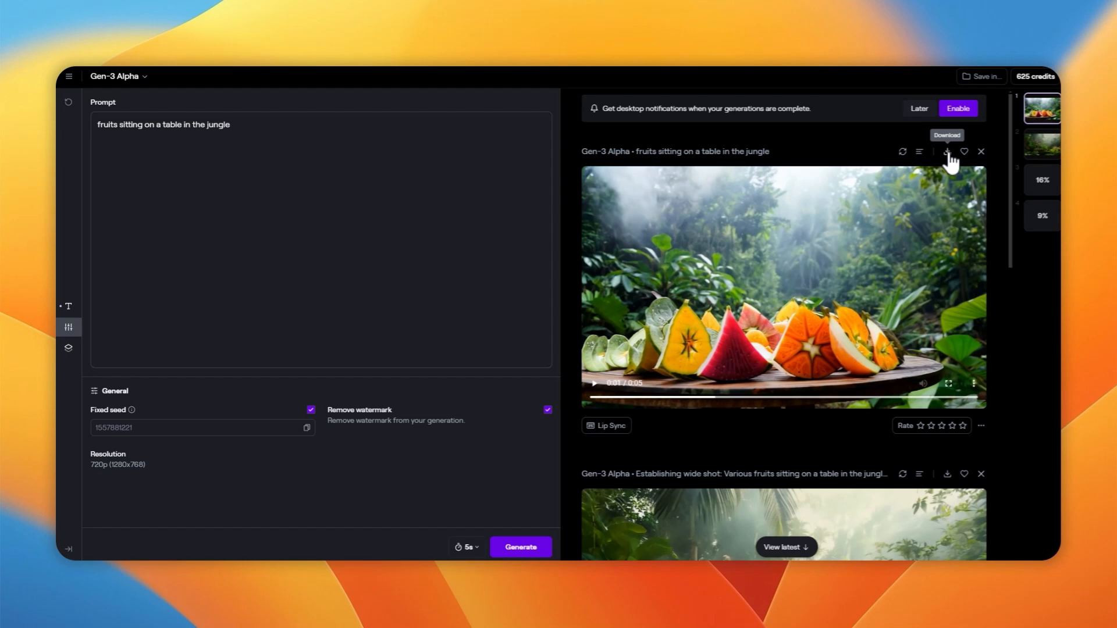
Step: Download the first generated video, "fruits sitting on a table in the jungle"
left_click(947, 153)
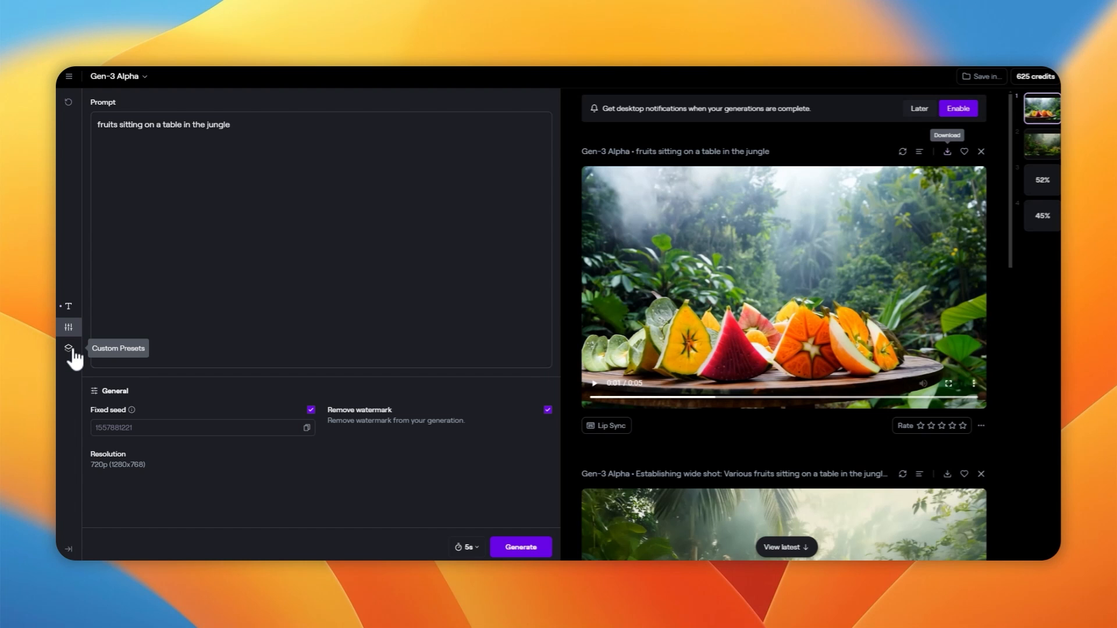
Step: Start a new custom preset and name it "Fruit shot"
left_click(70, 349)
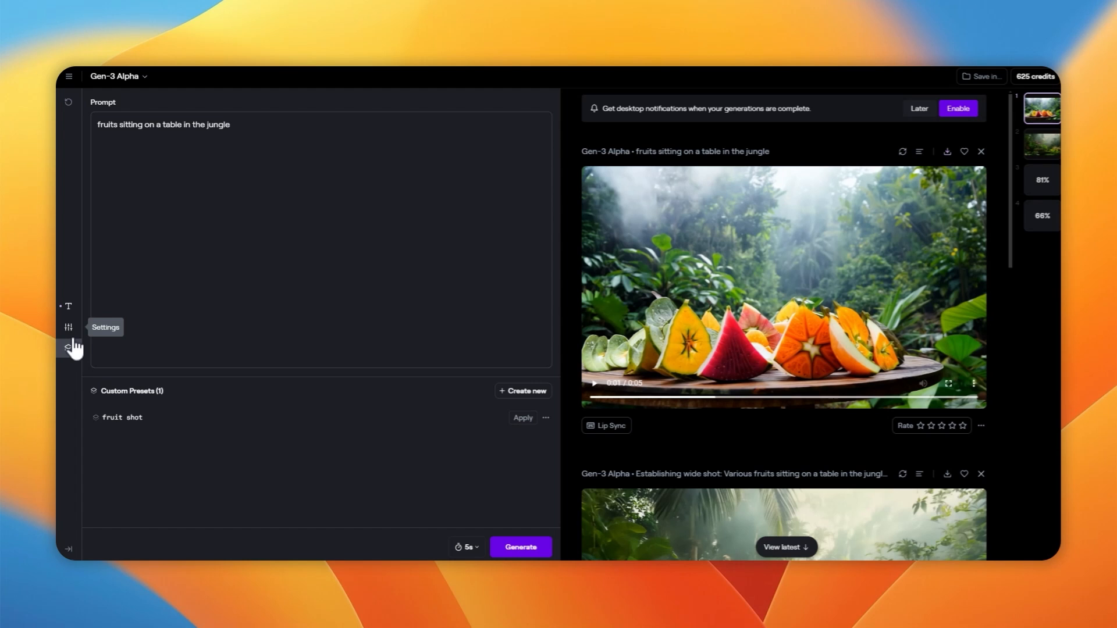
left_click(521, 393)
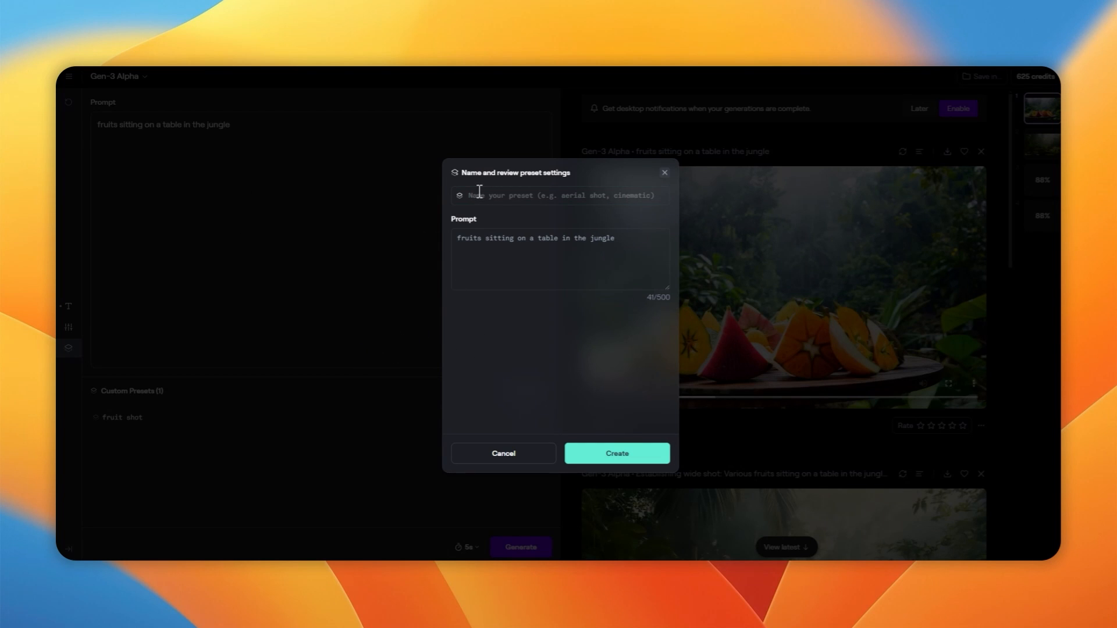
left_click(479, 194)
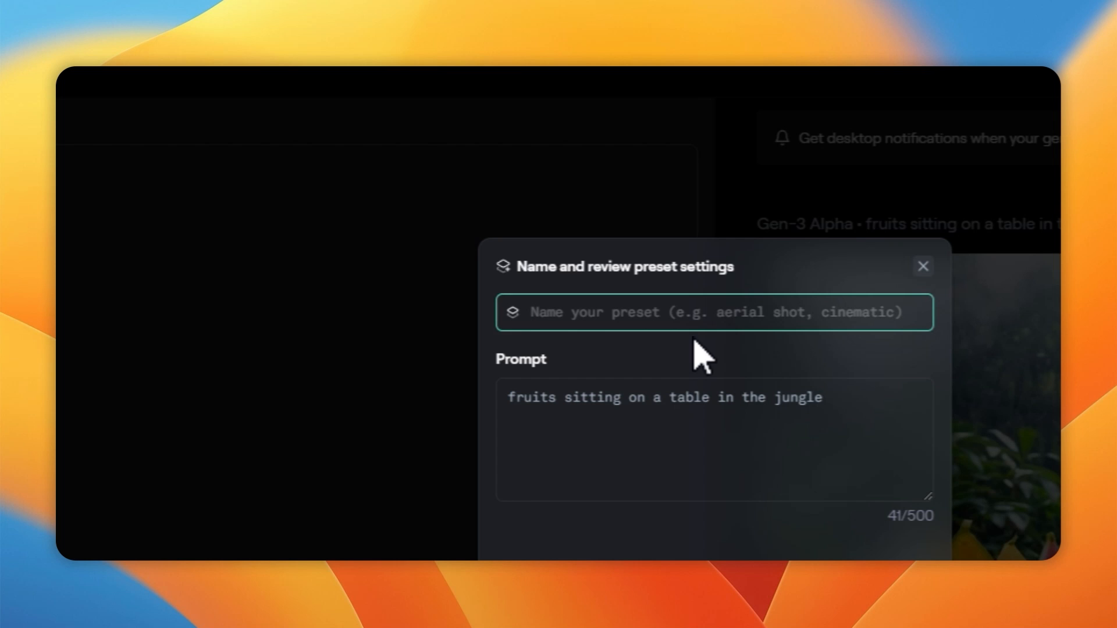
type("Fruit shot")
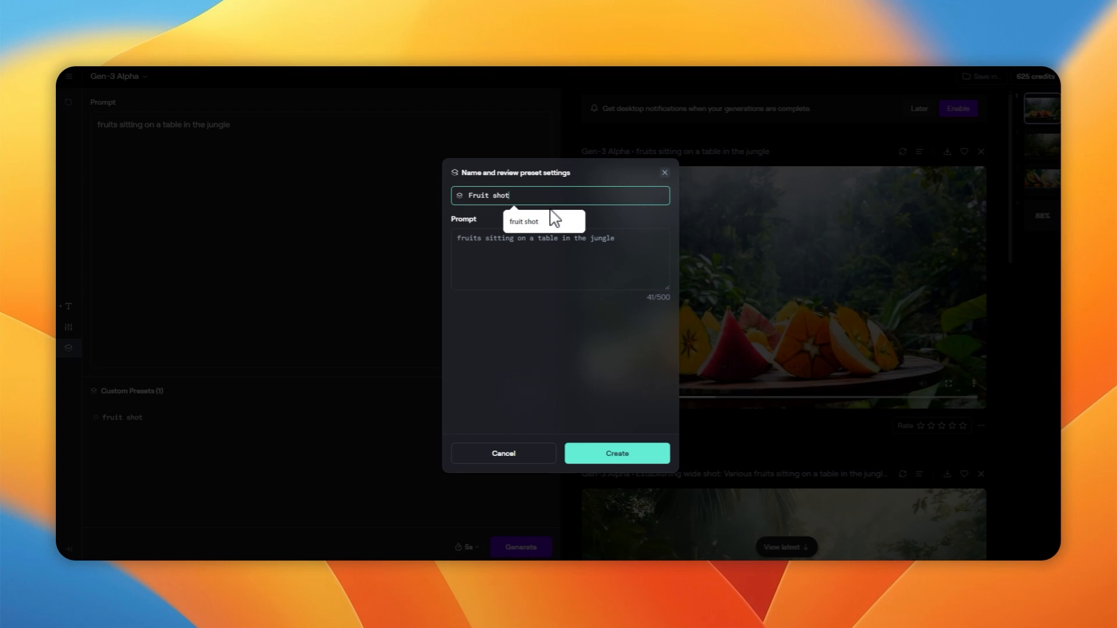
Step: Replace the preset's prompt with the detailed "Establishing wide shot: Various fruits sitting on a table in the jungle..." description
left_click(517, 243)
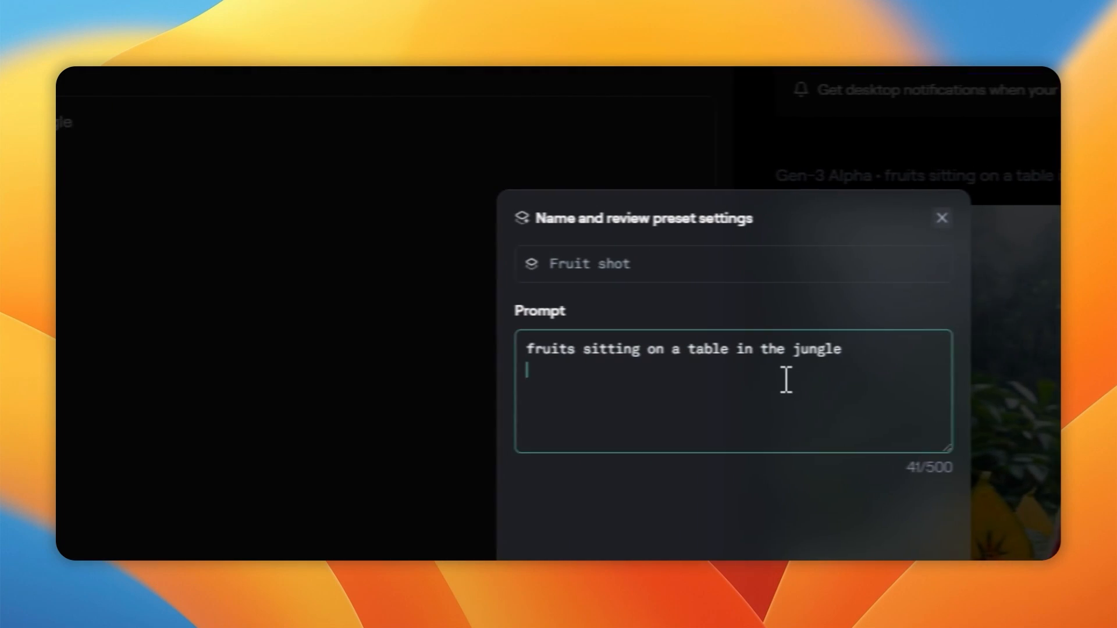
key("super+a")
key("super+v")
scroll(816, 357, "up", 5)
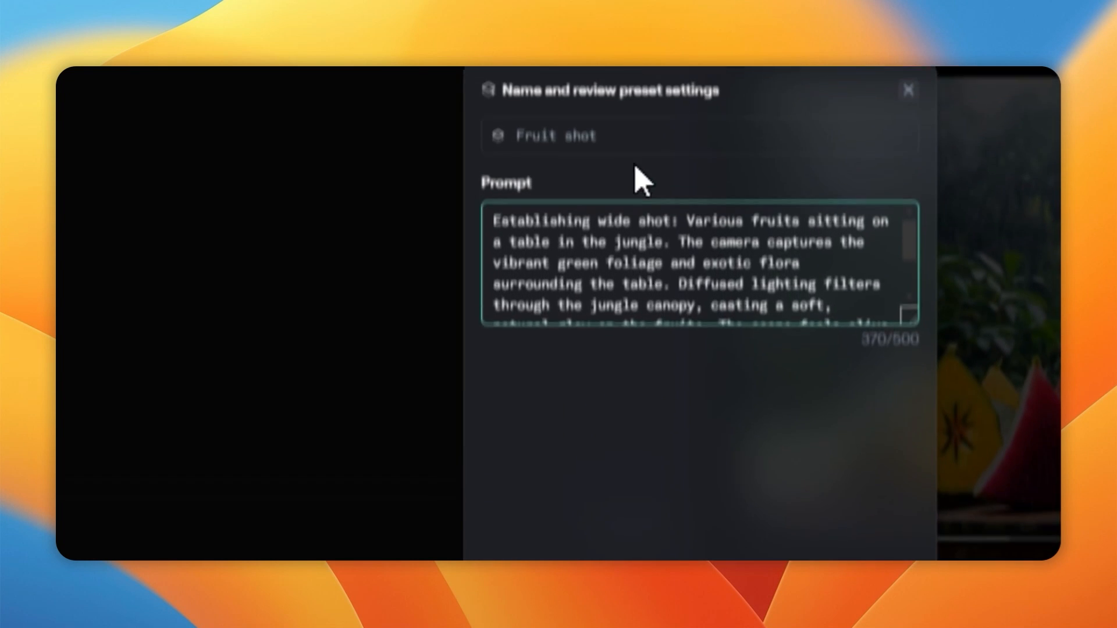
Step: Change the new preset's name to "Fruit shot1" and create the preset
left_click(699, 142)
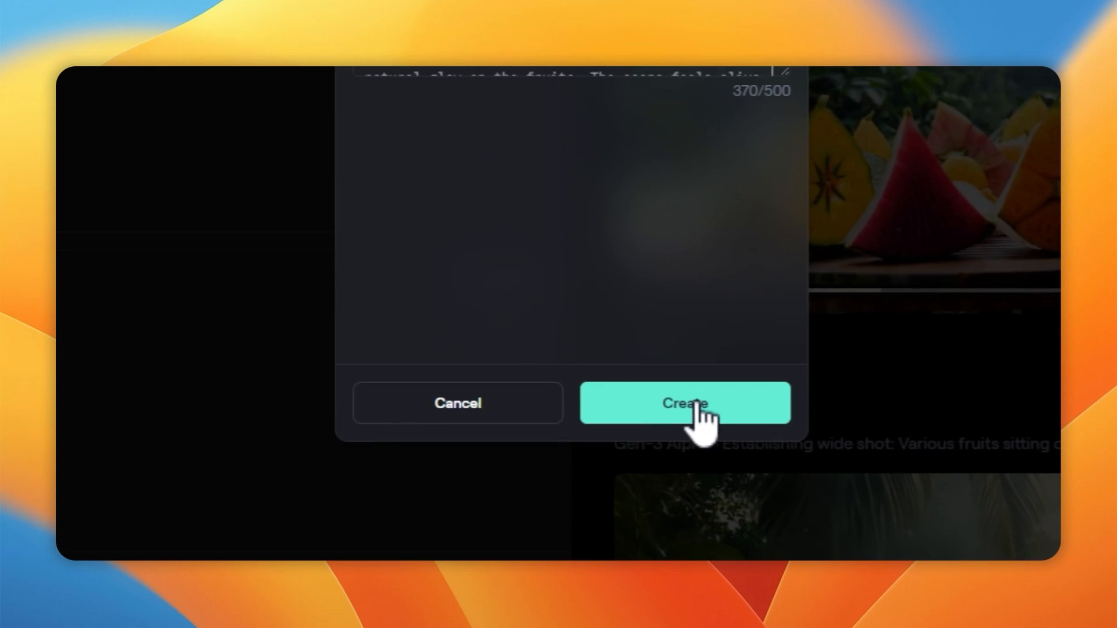
left_click(700, 458)
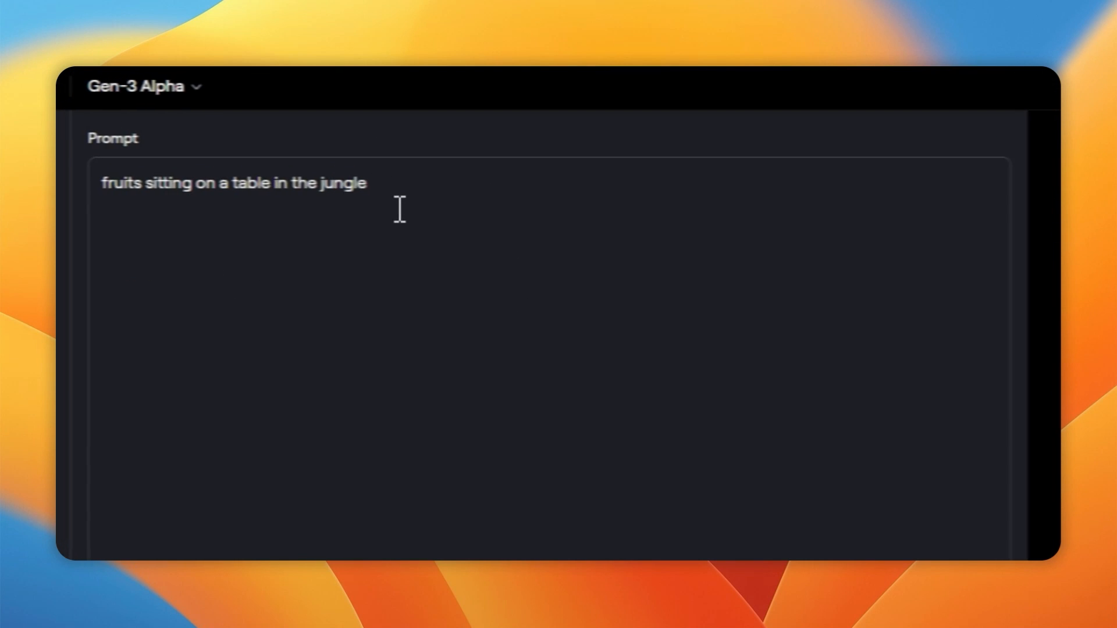
Step: Clear the "fruits sitting on a table in the jungle" prompt and apply the custom preset "Fruit shot1" in its place
left_click_drag(409, 192, 114, 188)
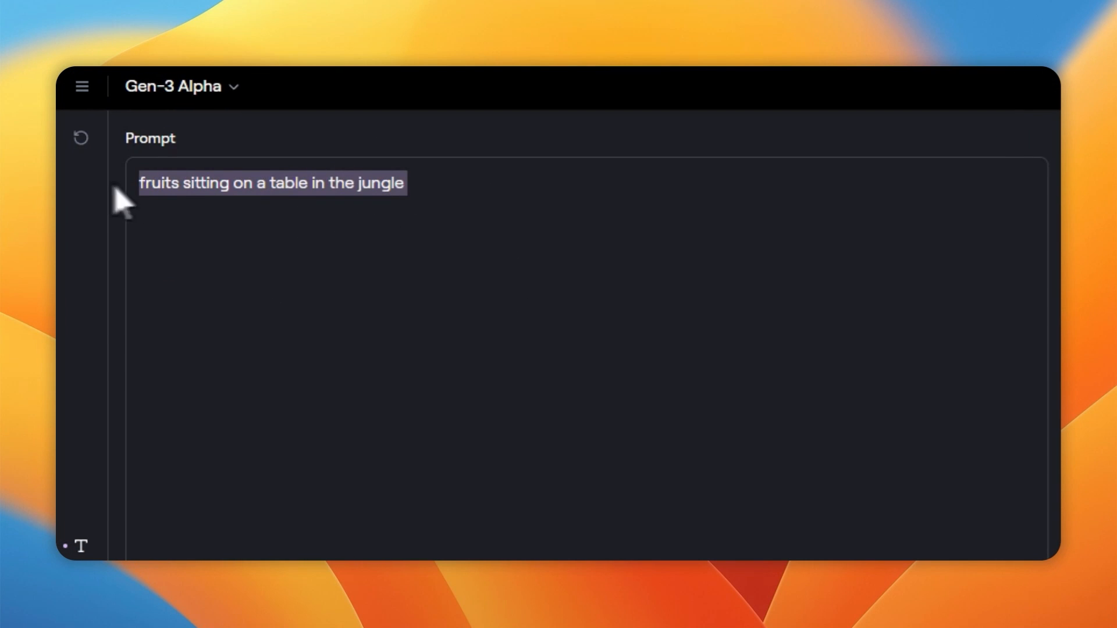
key("BackSpace")
scroll(187, 145, "down", 5)
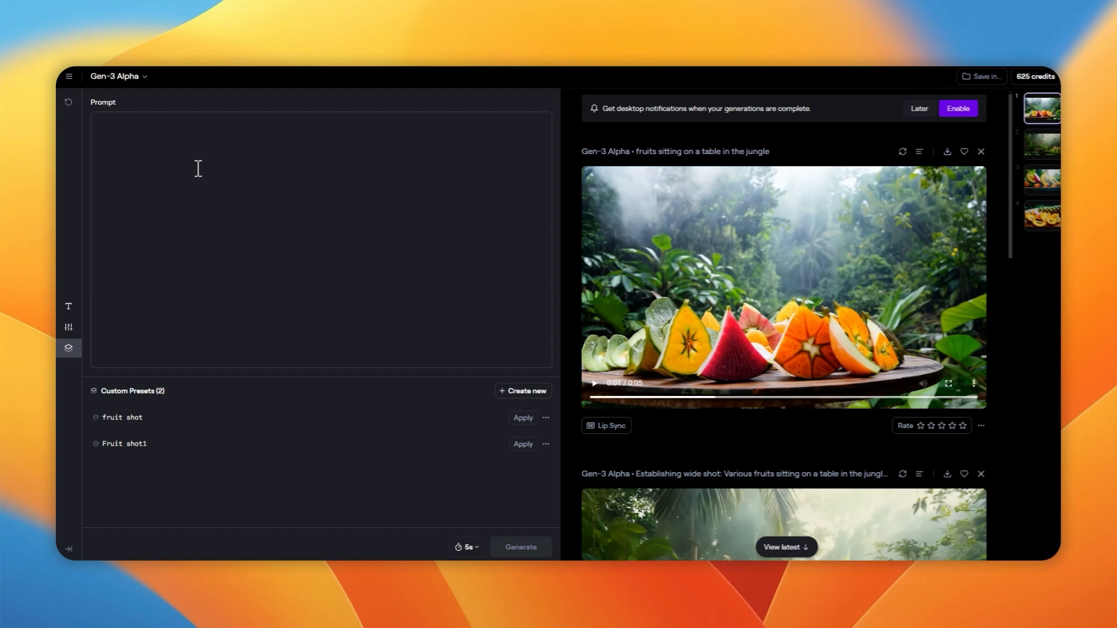
left_click(523, 444)
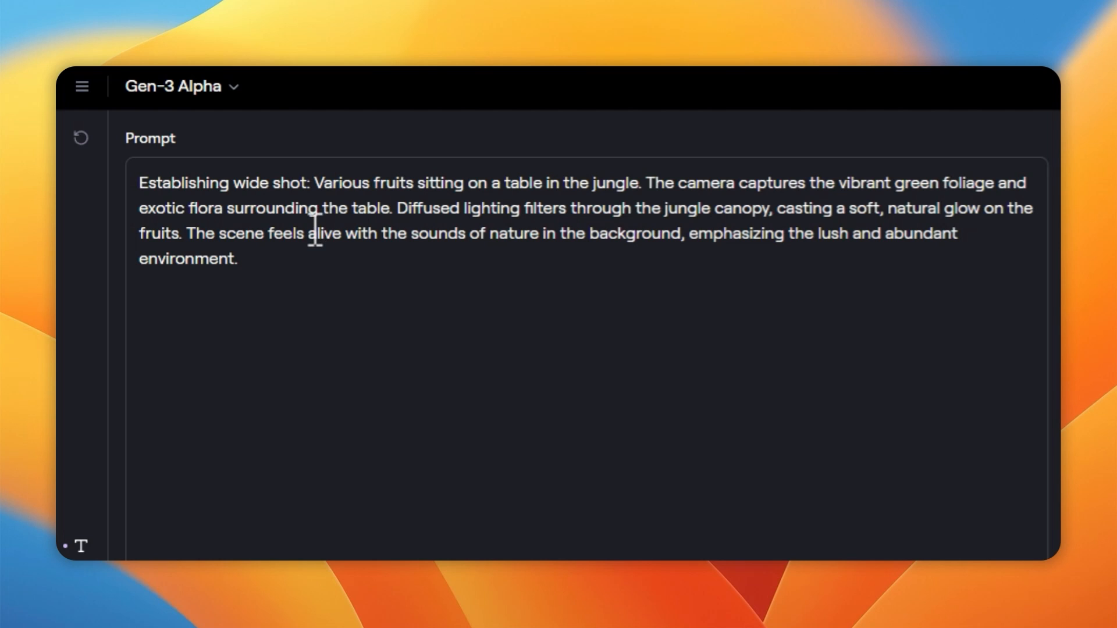
Step: Replace the word "fruits" with "chairs" after "Various" in the first sentence of the applied prompt
scroll(323, 227, "down", 2)
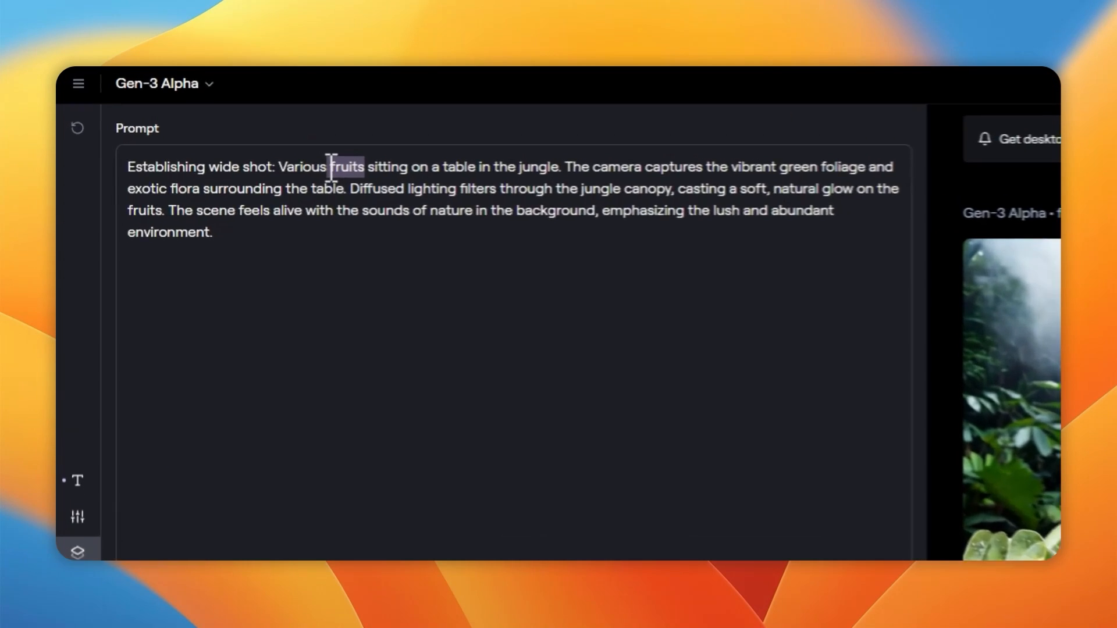
key("BackSpace")
type("chai")
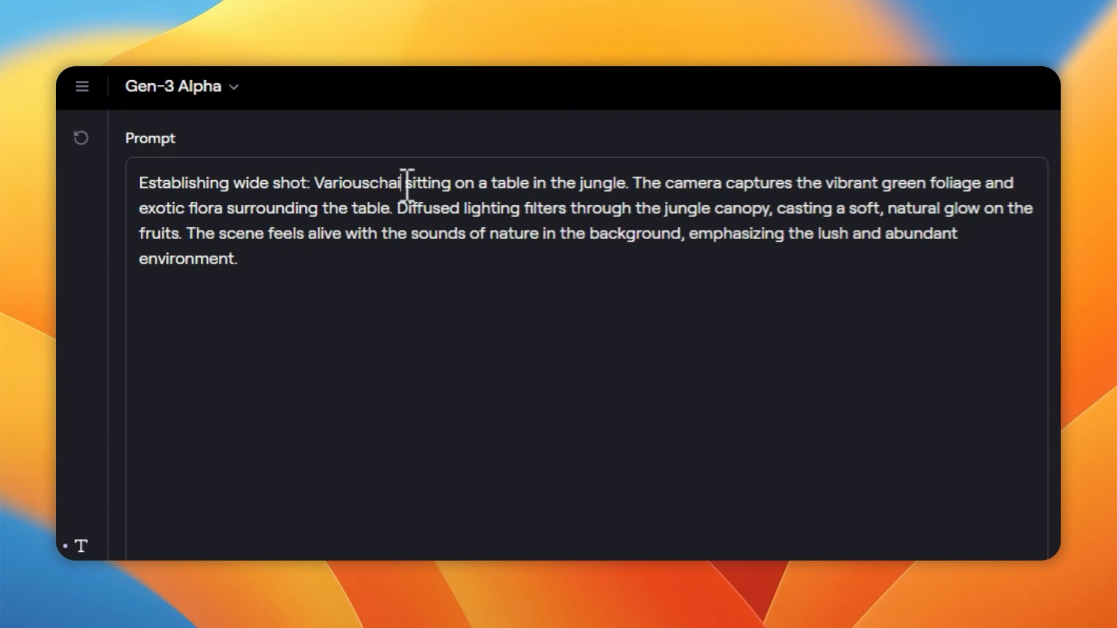
type("rs")
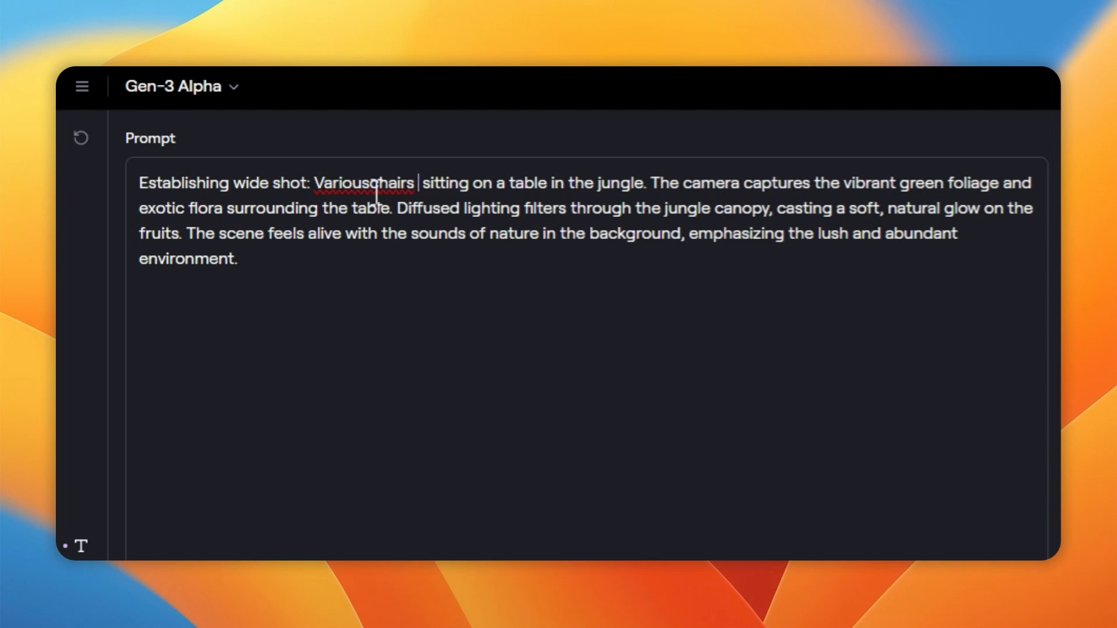
left_click(372, 183)
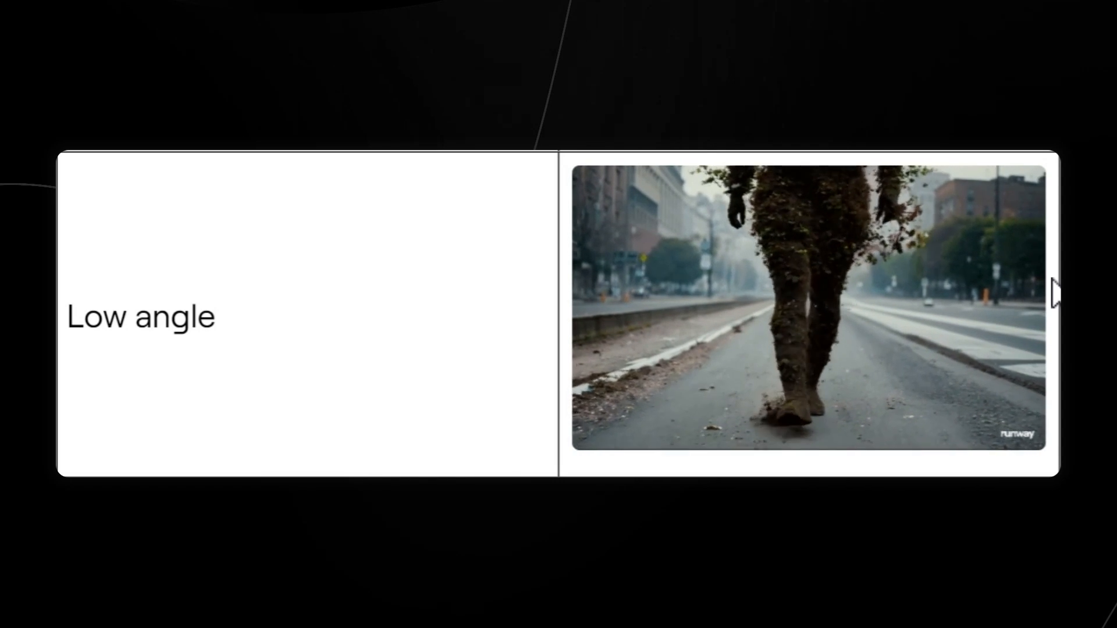
Step: Review the camera style examples for low angle, high angle, overhead, FPV, hand held, wide angle and close up shots
key("Right")
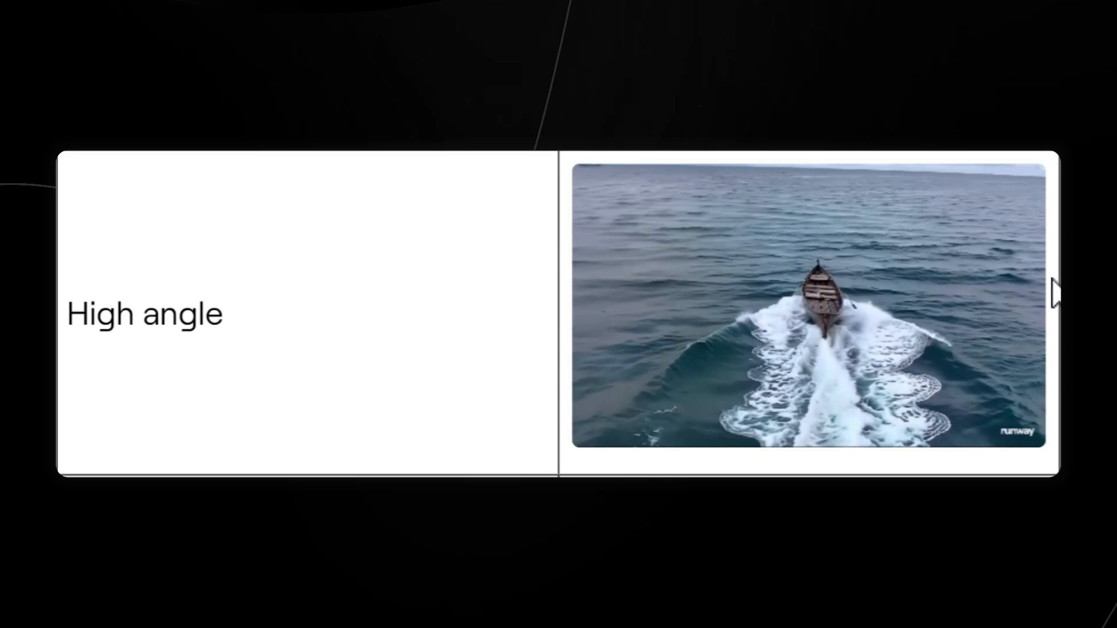
scroll(1054, 293, "down", 5)
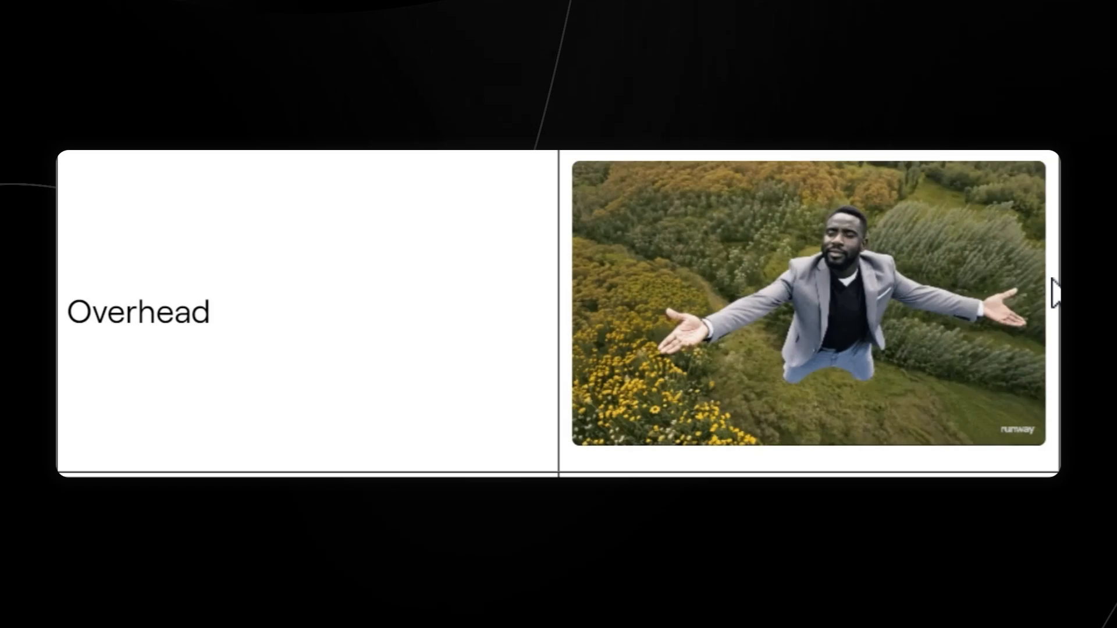
scroll(1055, 294, "down", 5)
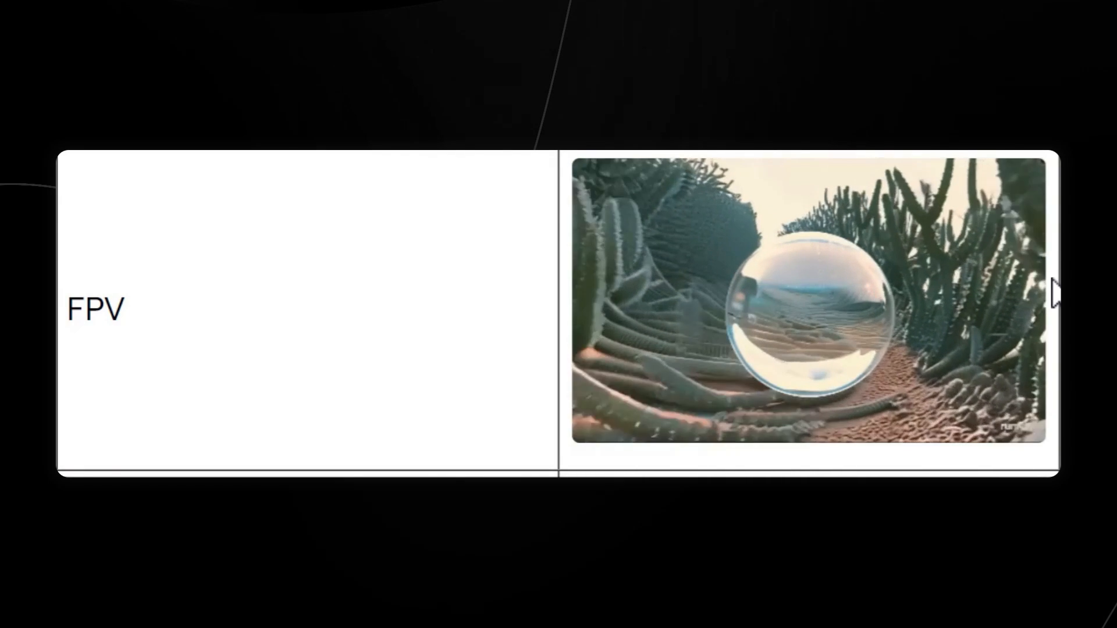
scroll(1054, 294, "down", 5)
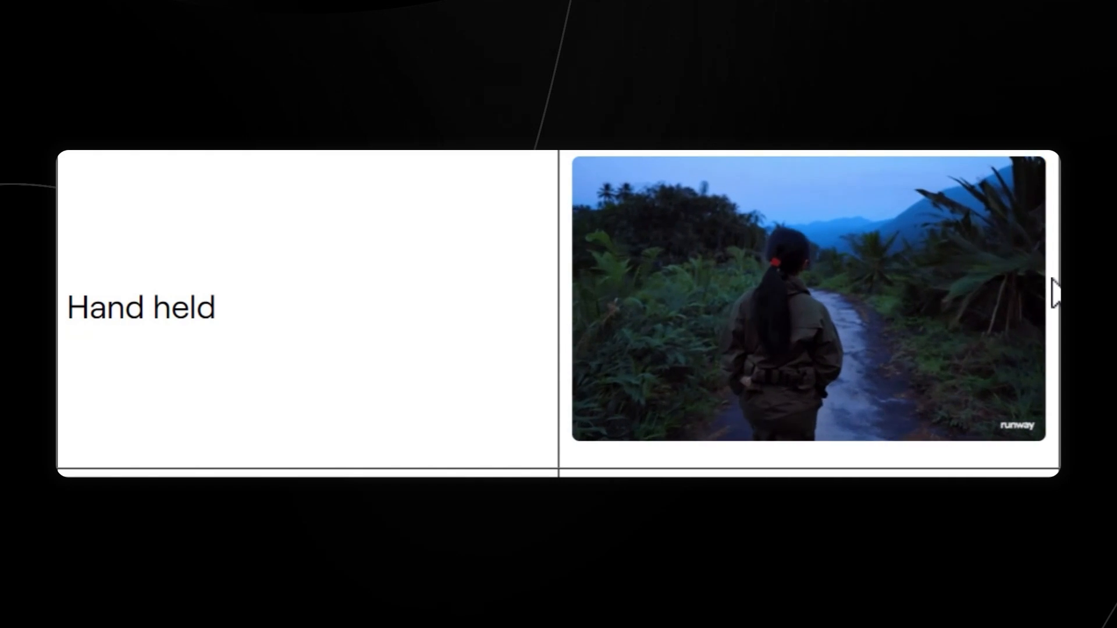
scroll(1054, 294, "down", 5)
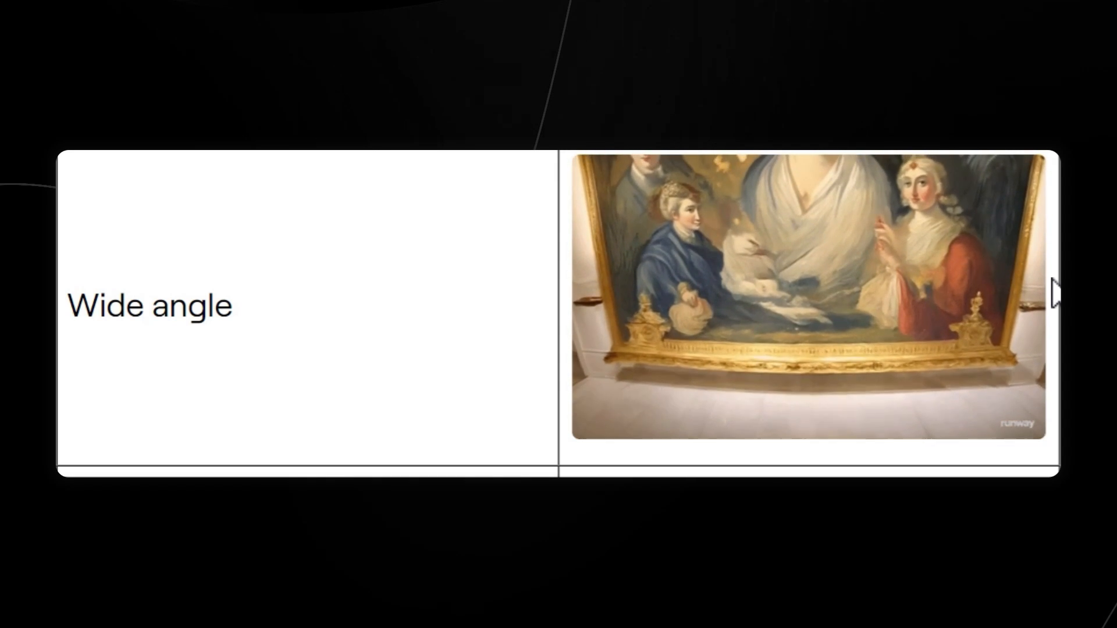
scroll(1056, 294, "down", 5)
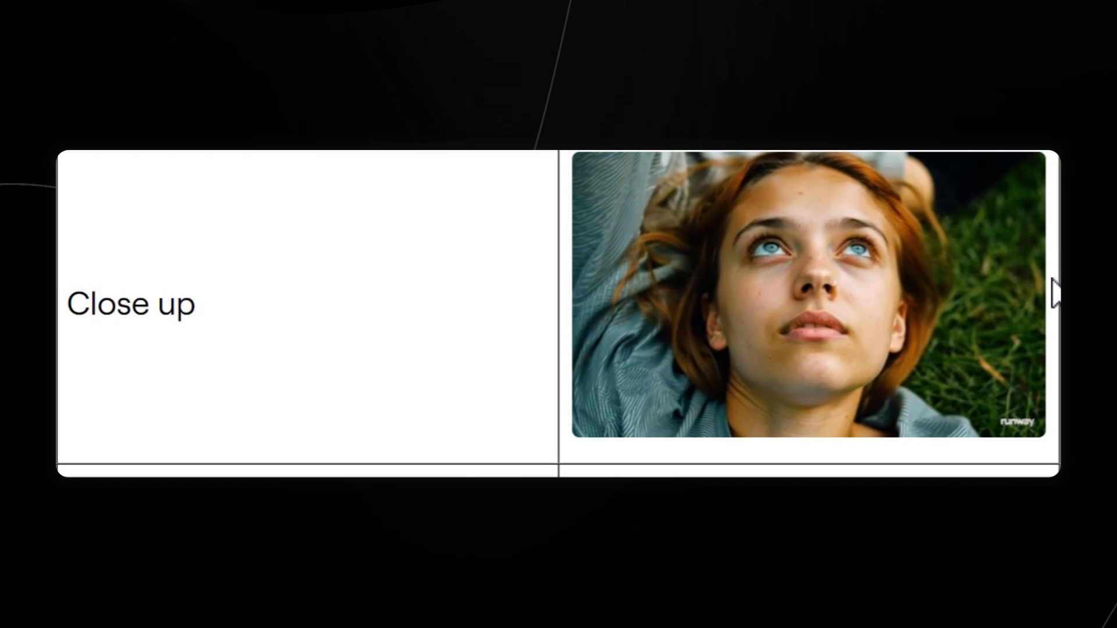